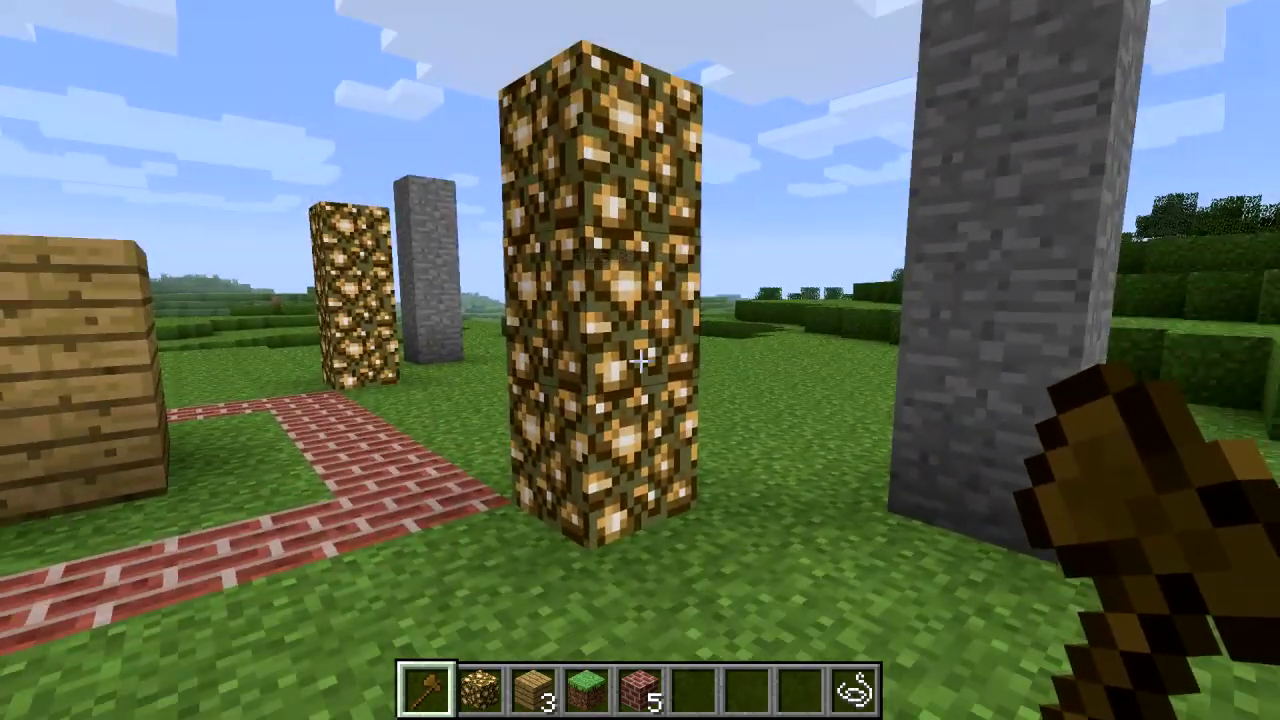
- Inspect the build from the ground and from above, including its stone corner pillars, glowstone columns and brick-bordered wooden block
key(d)
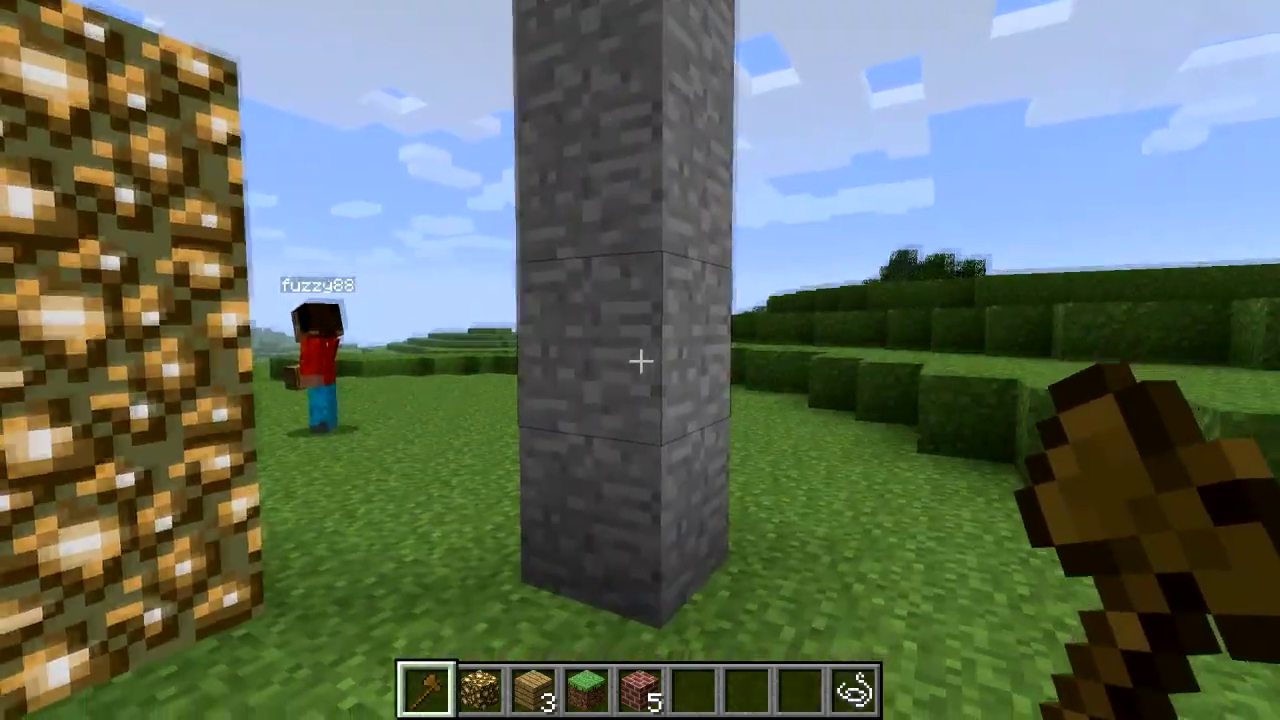
key(s)
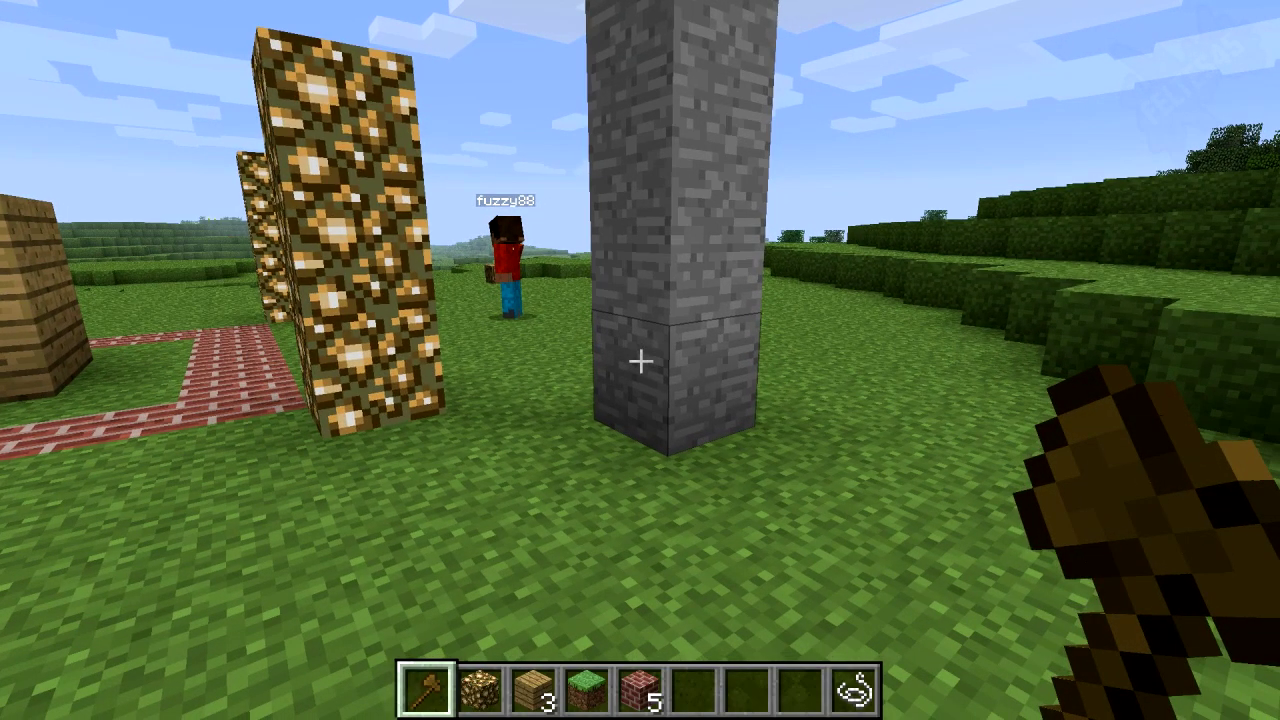
key(w)
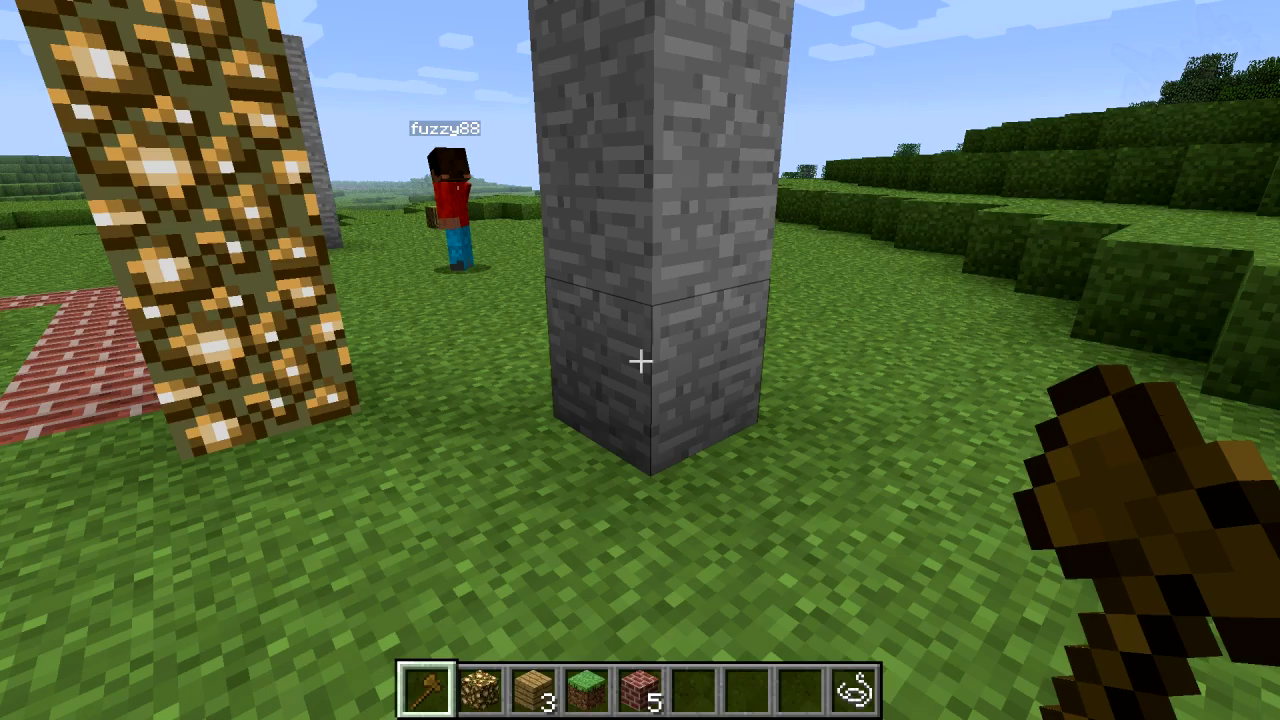
key(a)
key(s)
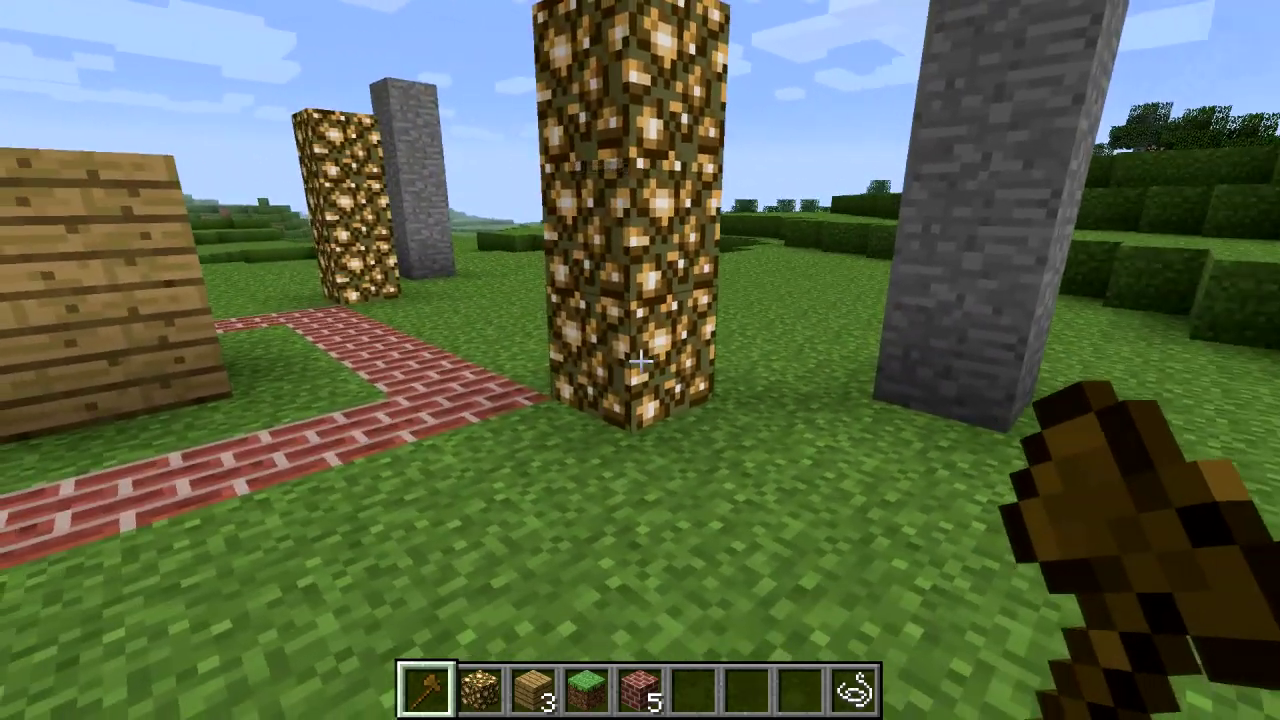
key(a)
key(w)
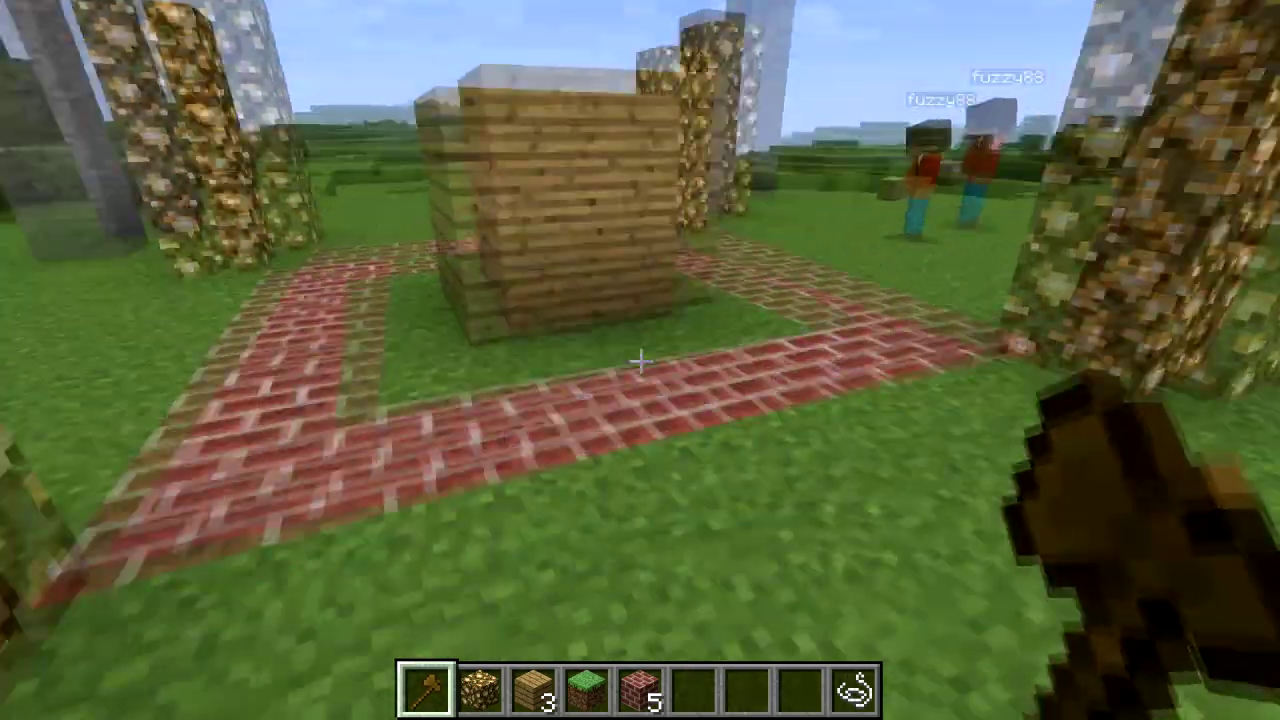
key(d)
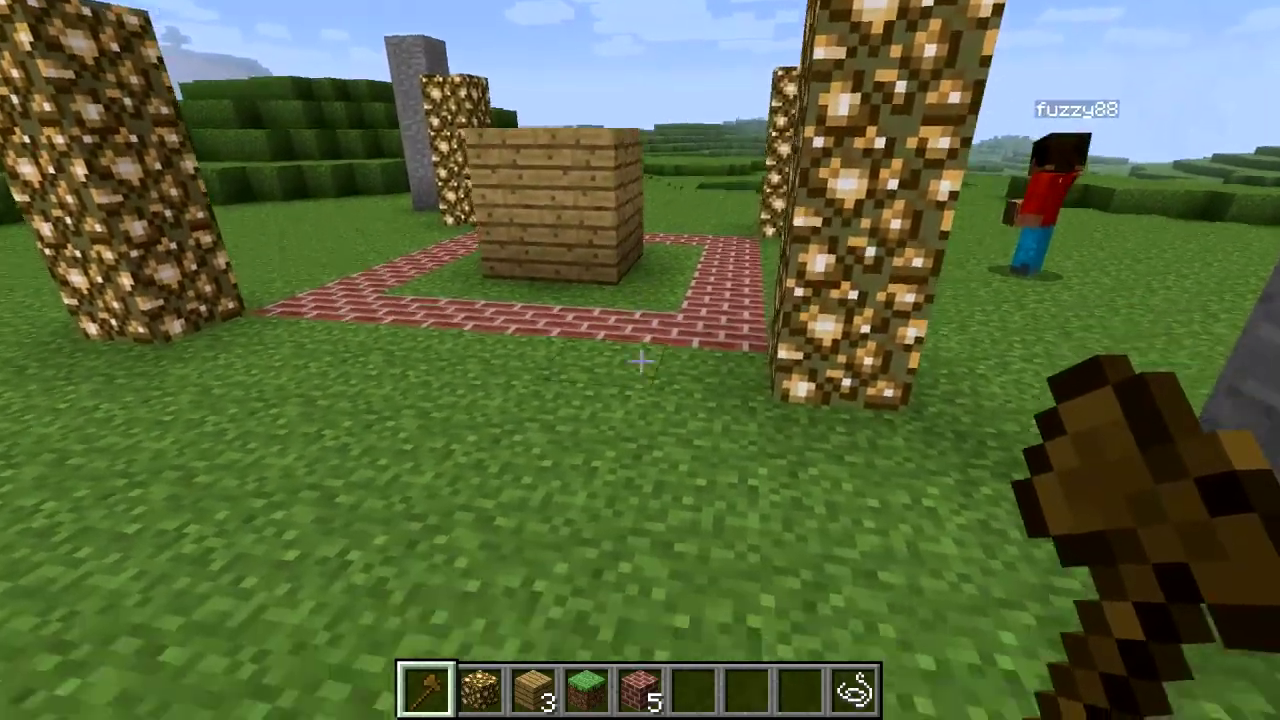
key(space)
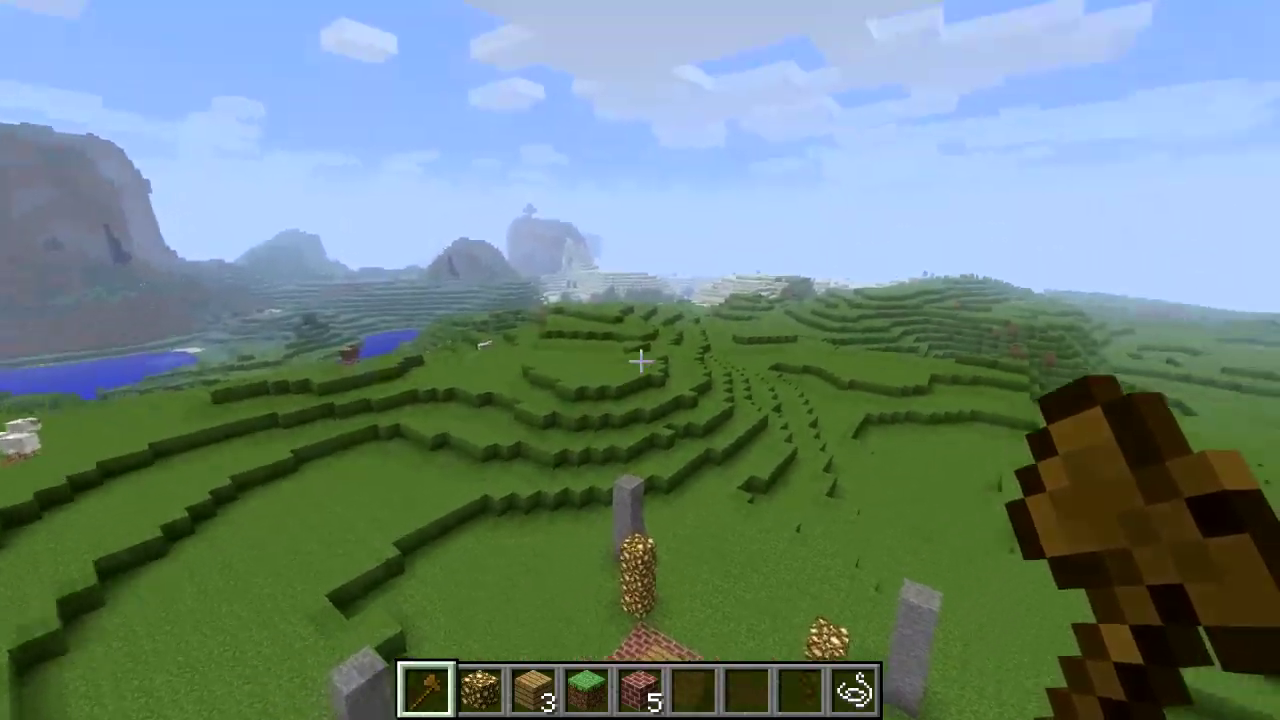
key(shift)
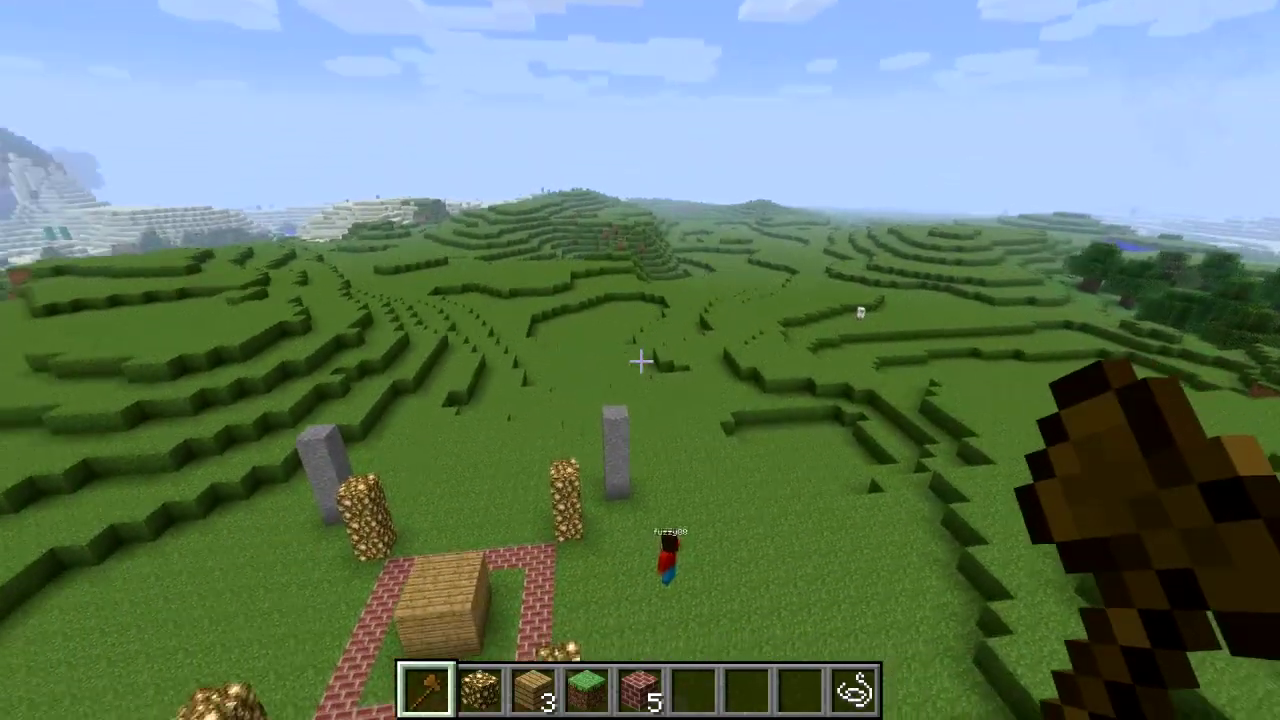
key(shift)
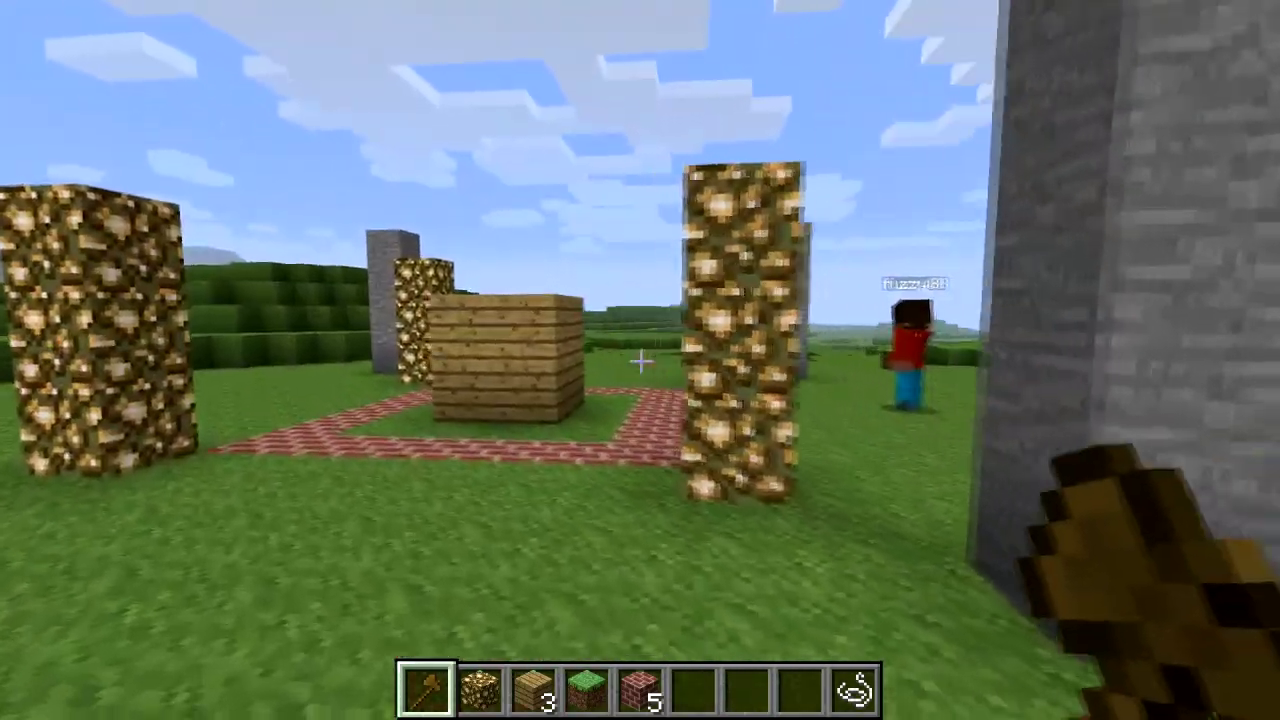
key(d)
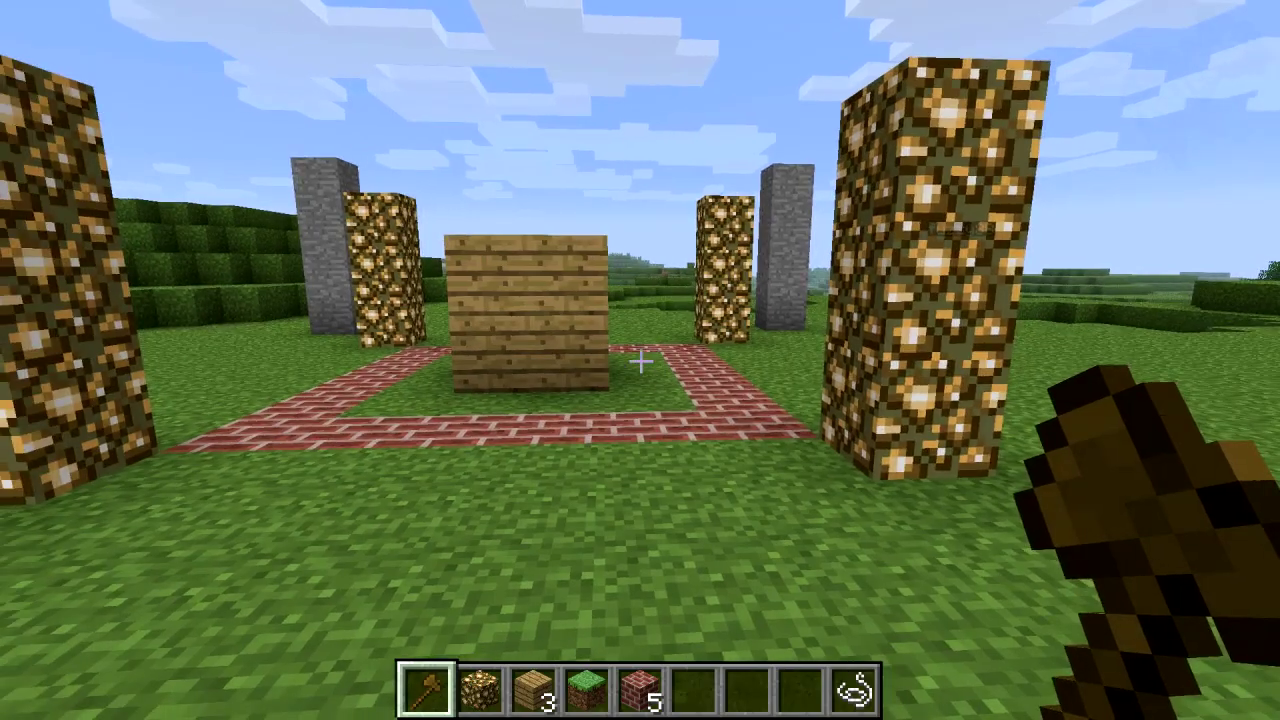
key(d)
key(s)
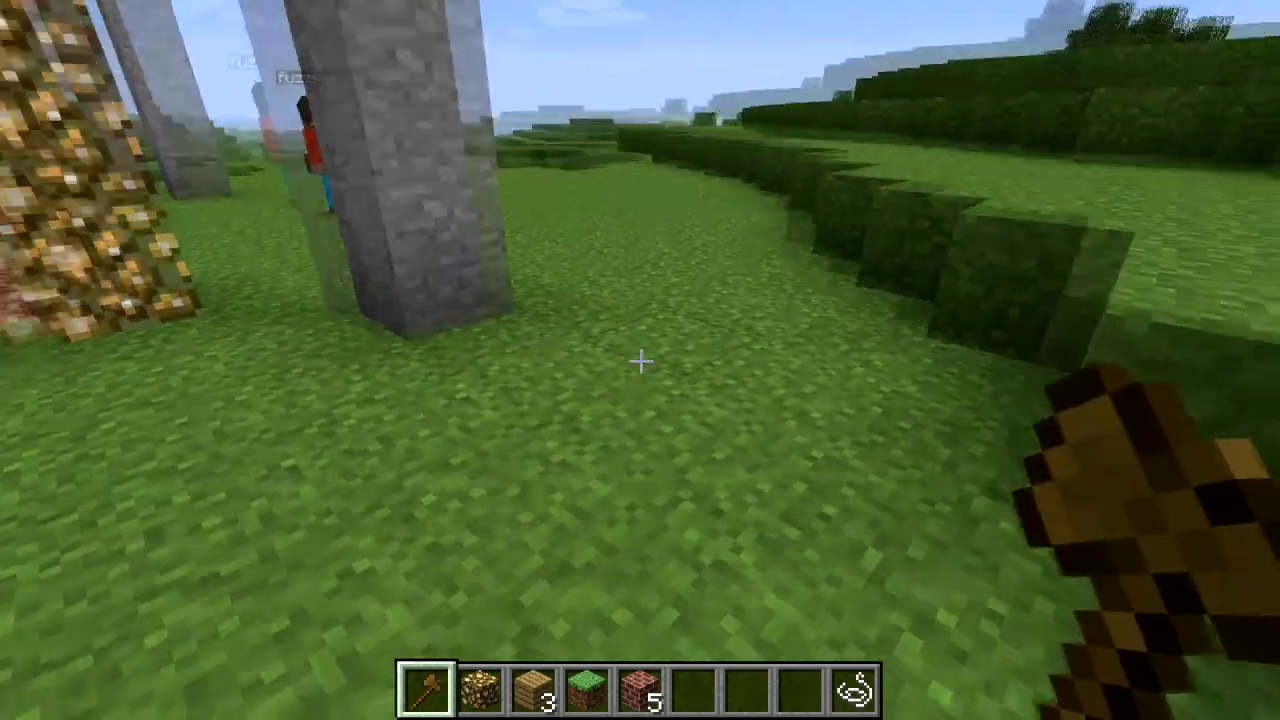
- Try out the wooden axe wand by marking first and second selection positions on several grass blocks beside the build
right_click(640, 362)
click(640, 362)
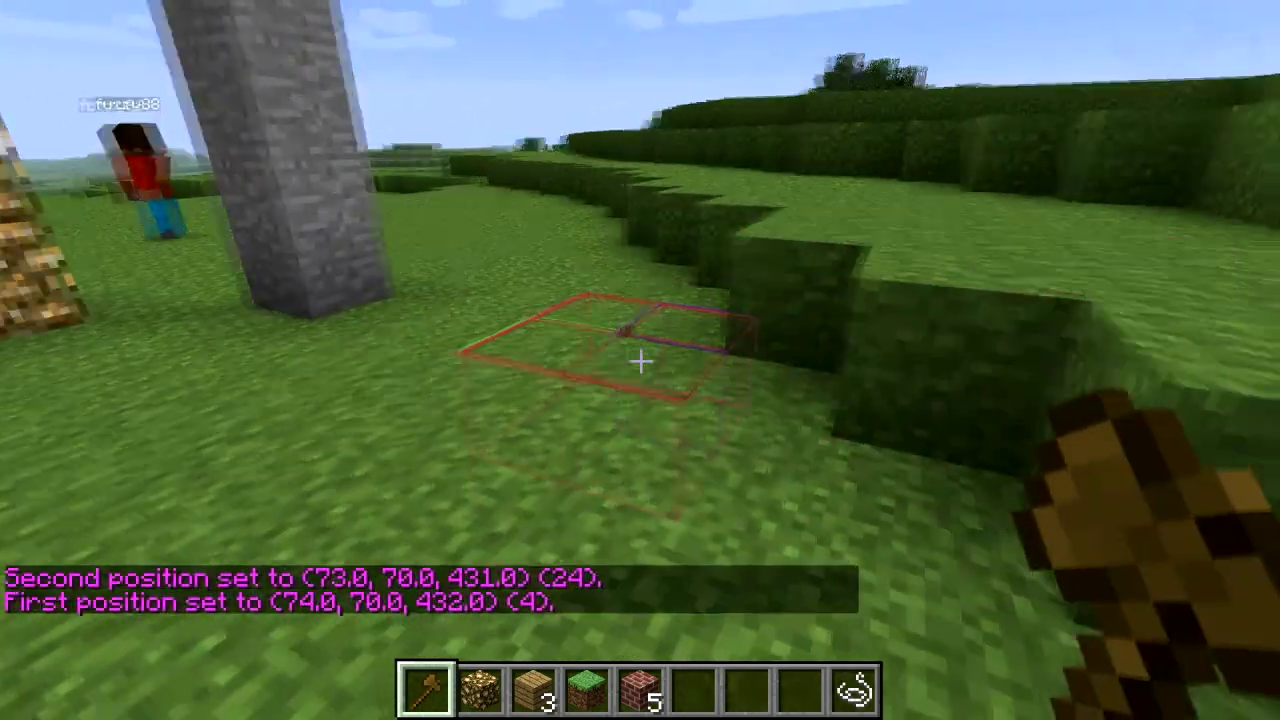
click(640, 362)
click(640, 362)
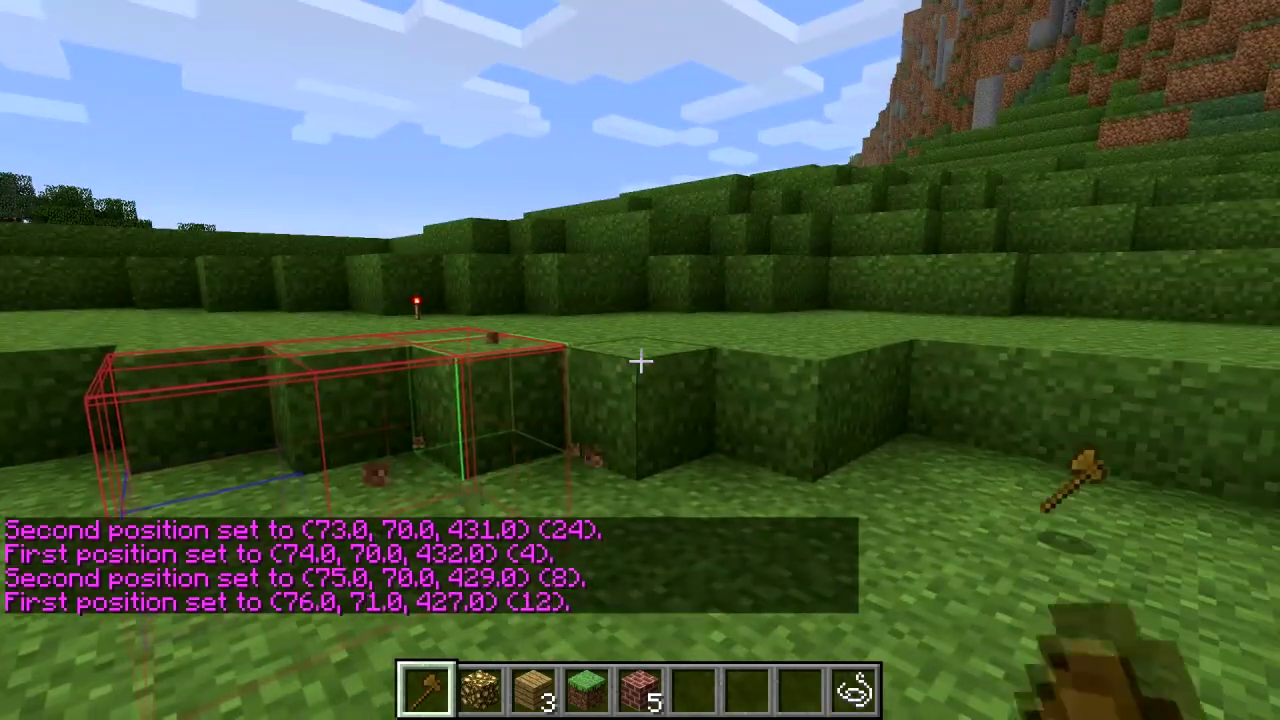
right_click(640, 362)
right_click(640, 362)
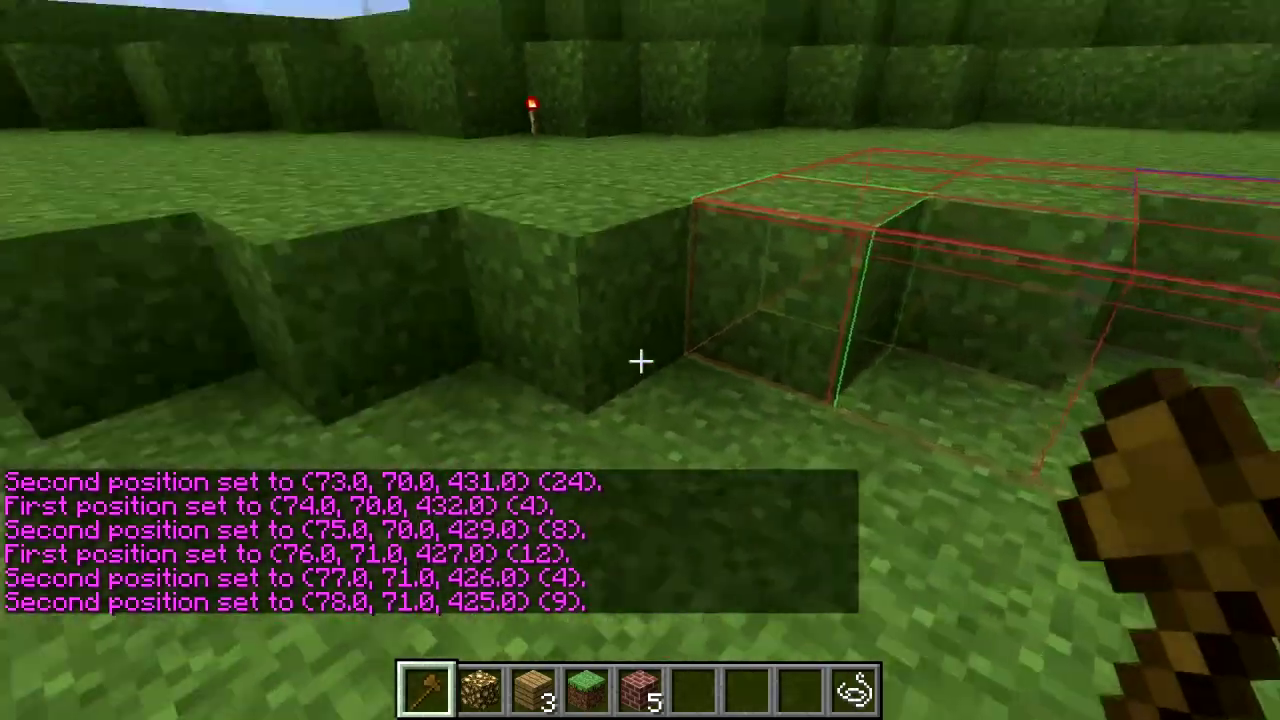
right_click(640, 362)
click(640, 362)
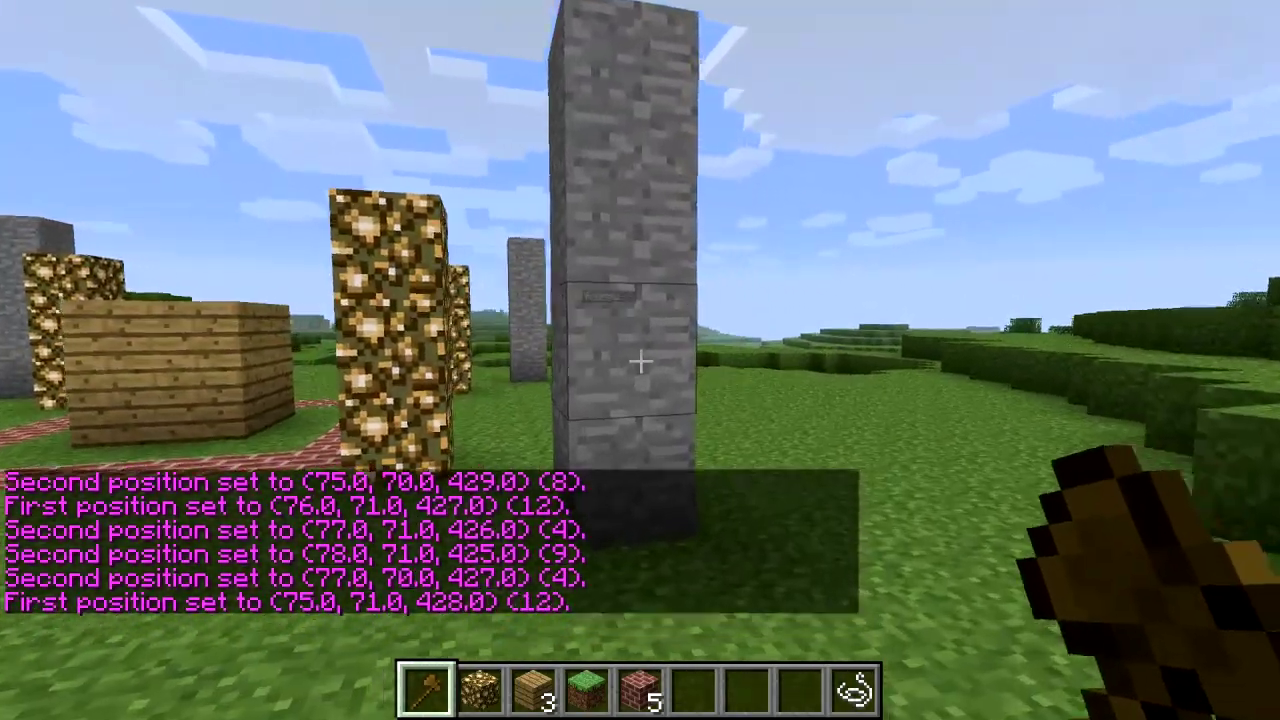
- Select the build's area with the wand, from the top of one stone corner pillar to the base of the diagonally opposite pillar
key(s)
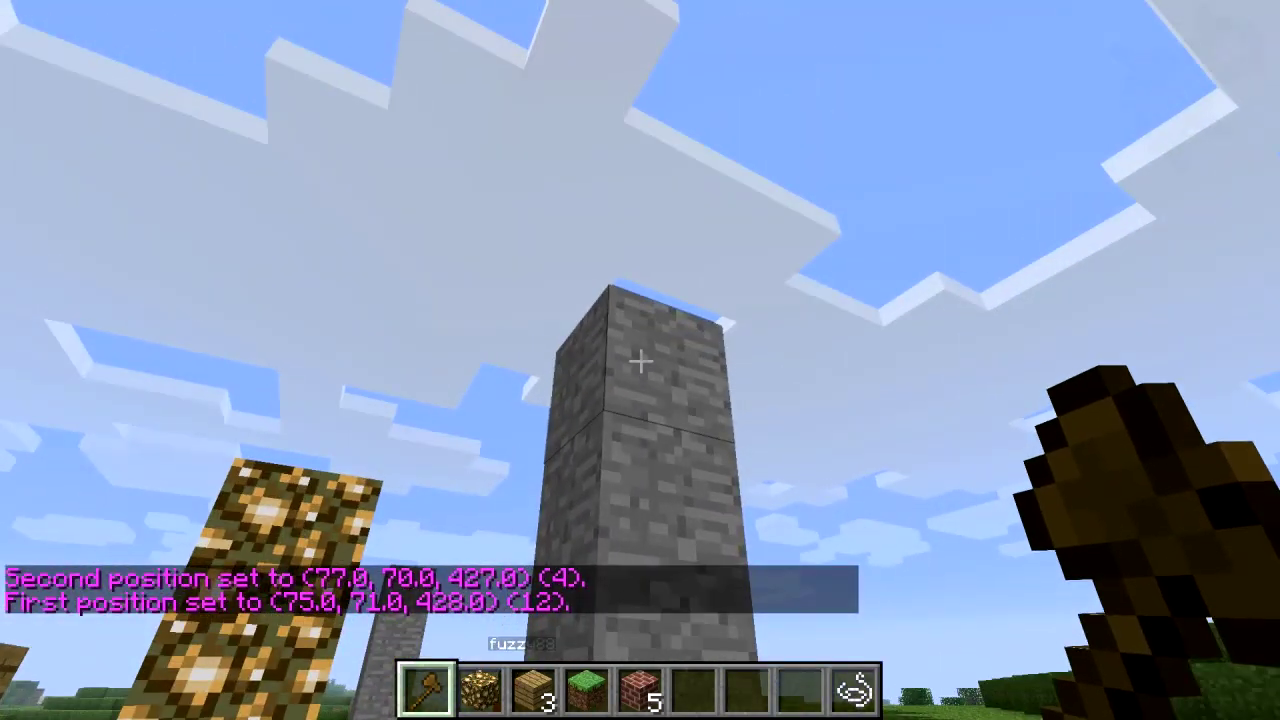
click(640, 361)
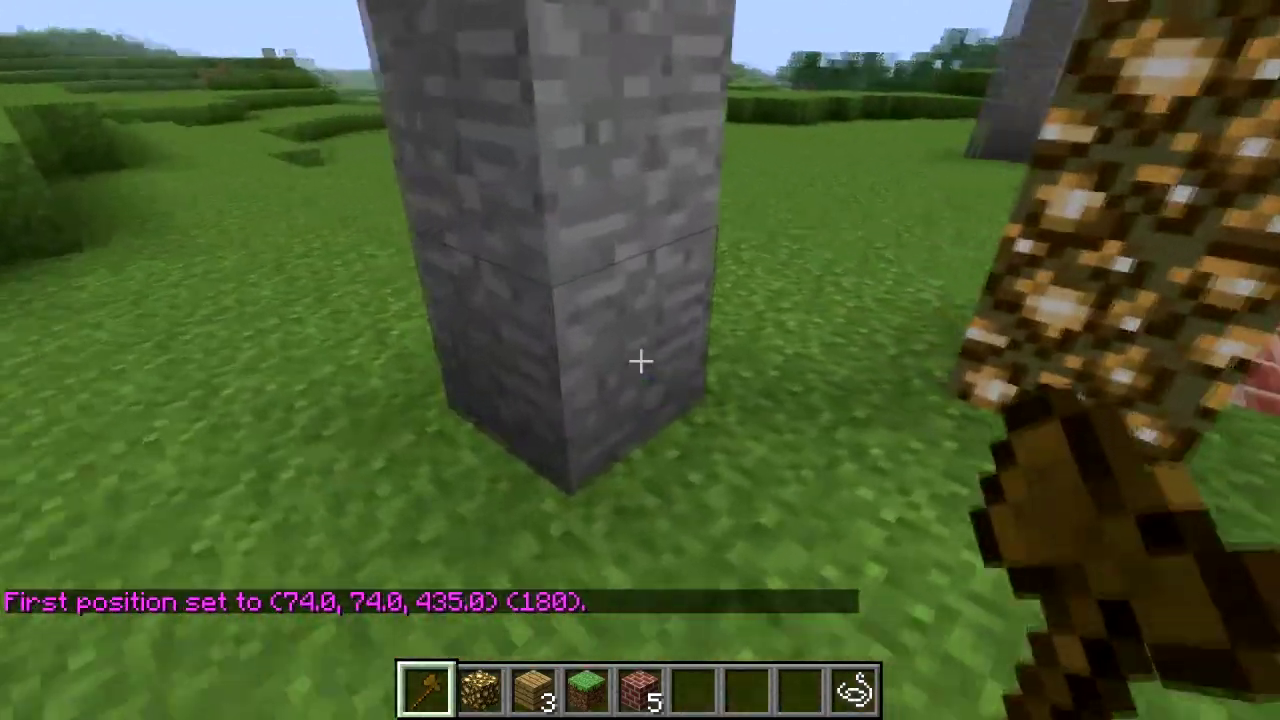
right_click(640, 361)
key(w)
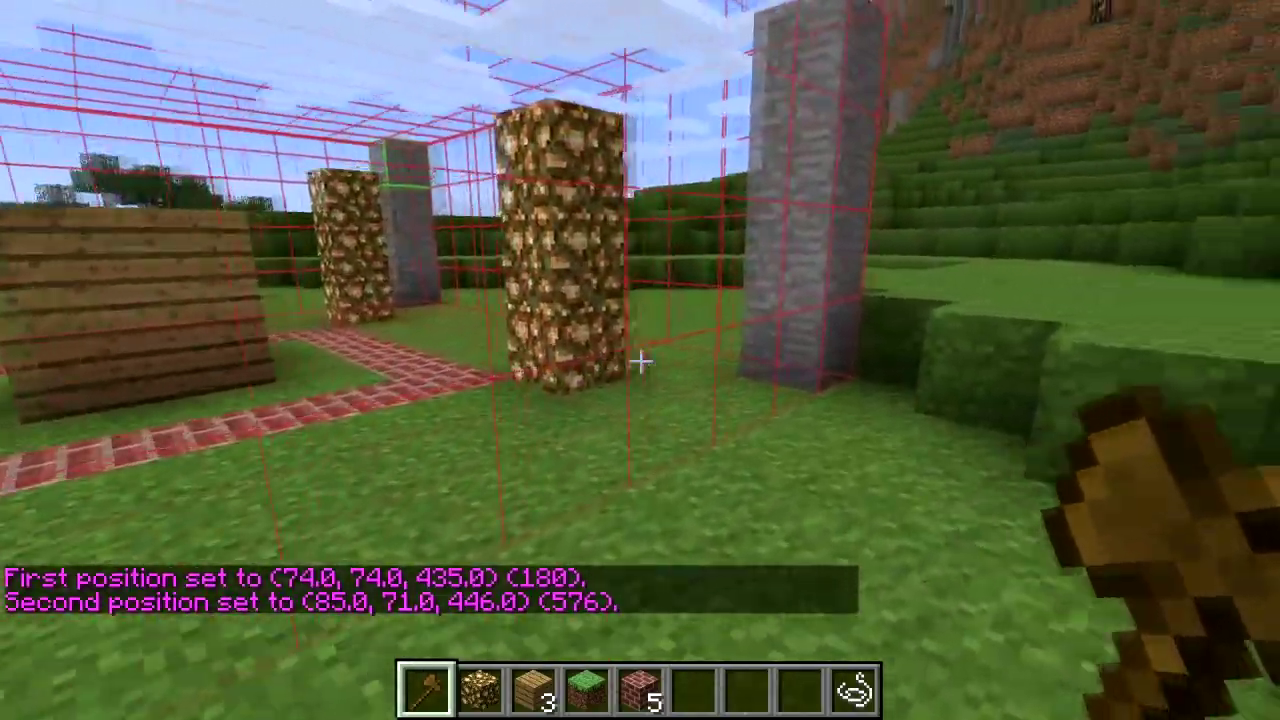
key(w)
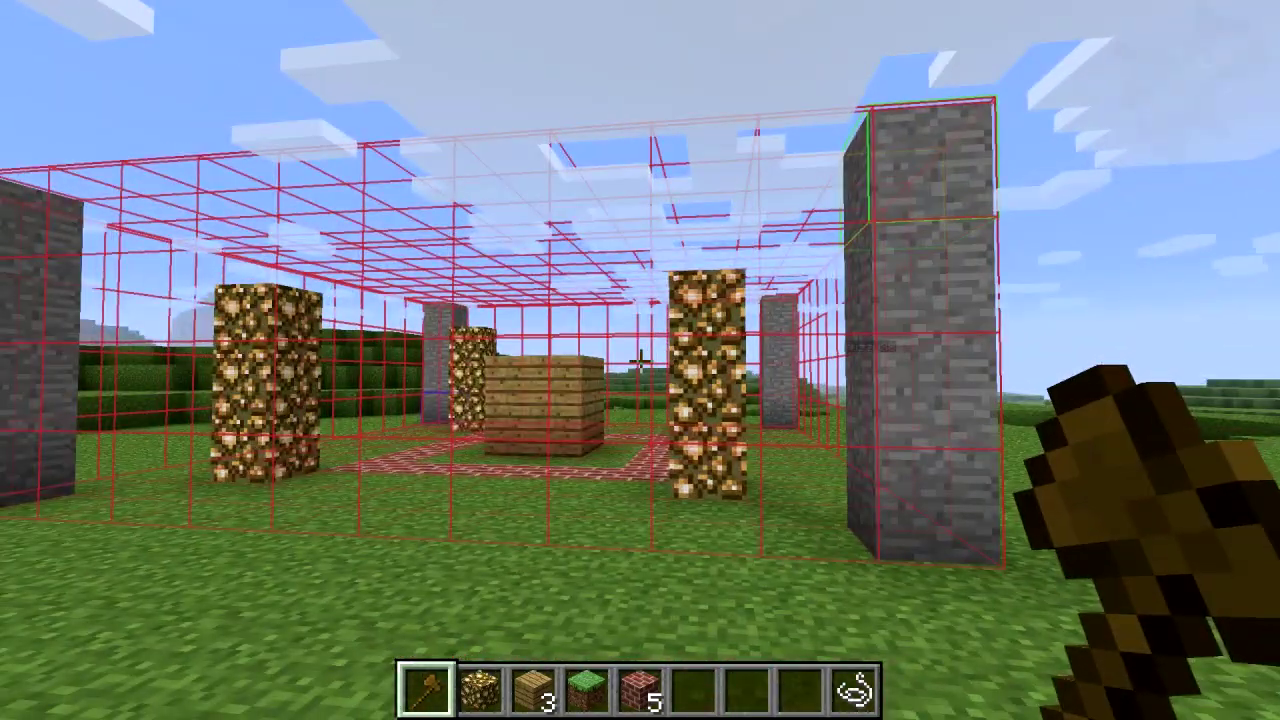
- Expand the selection to the full world height with the command //expand vert and view the extended outline
key(t)
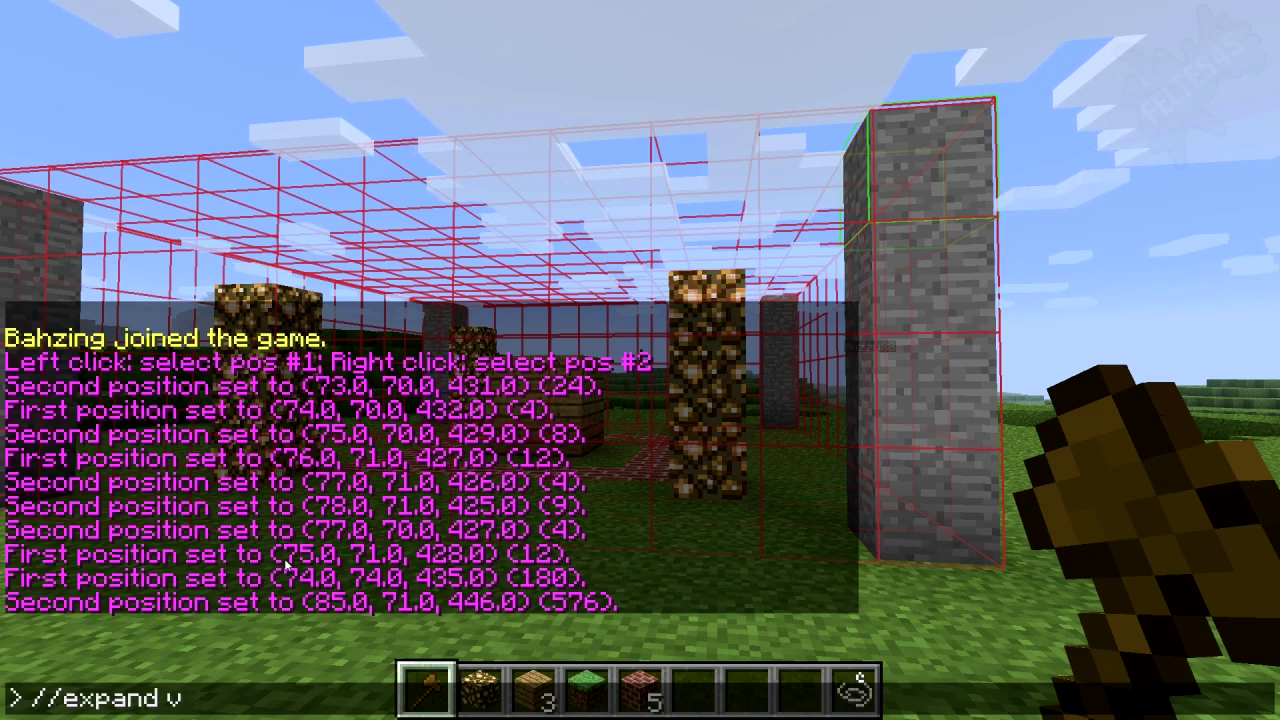
text(//expand vert)
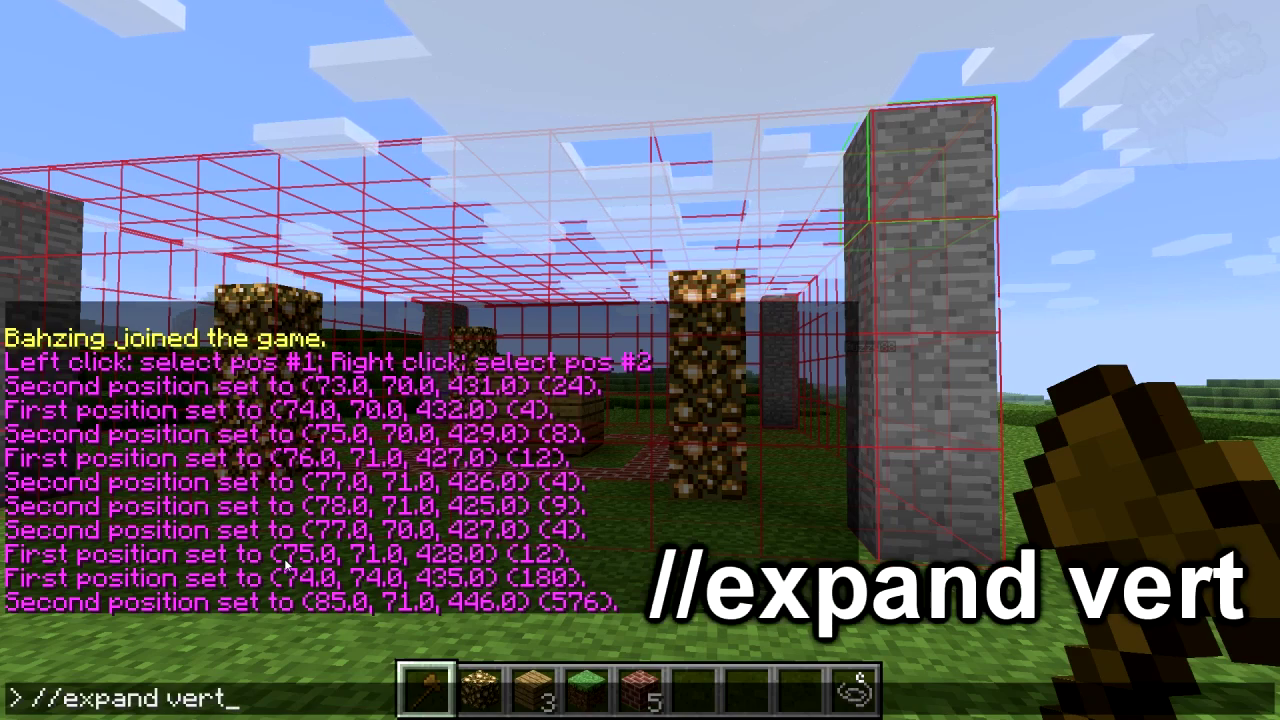
key(Return)
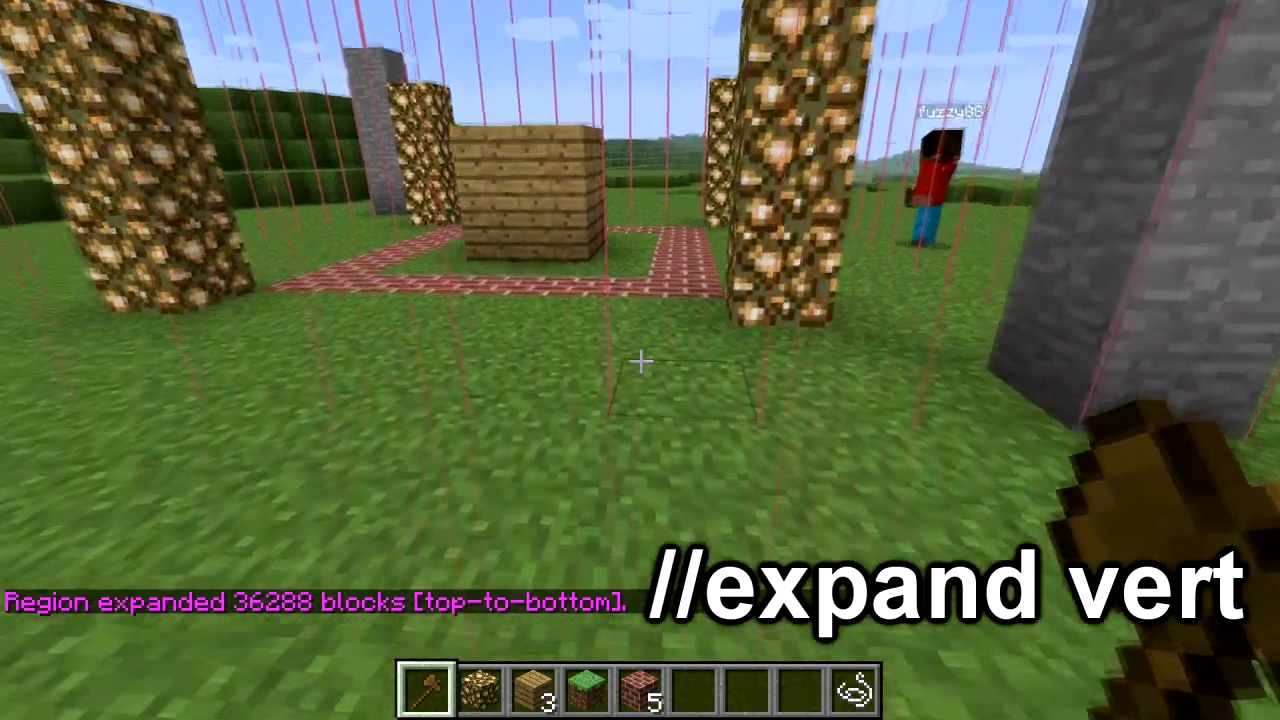
key(w)
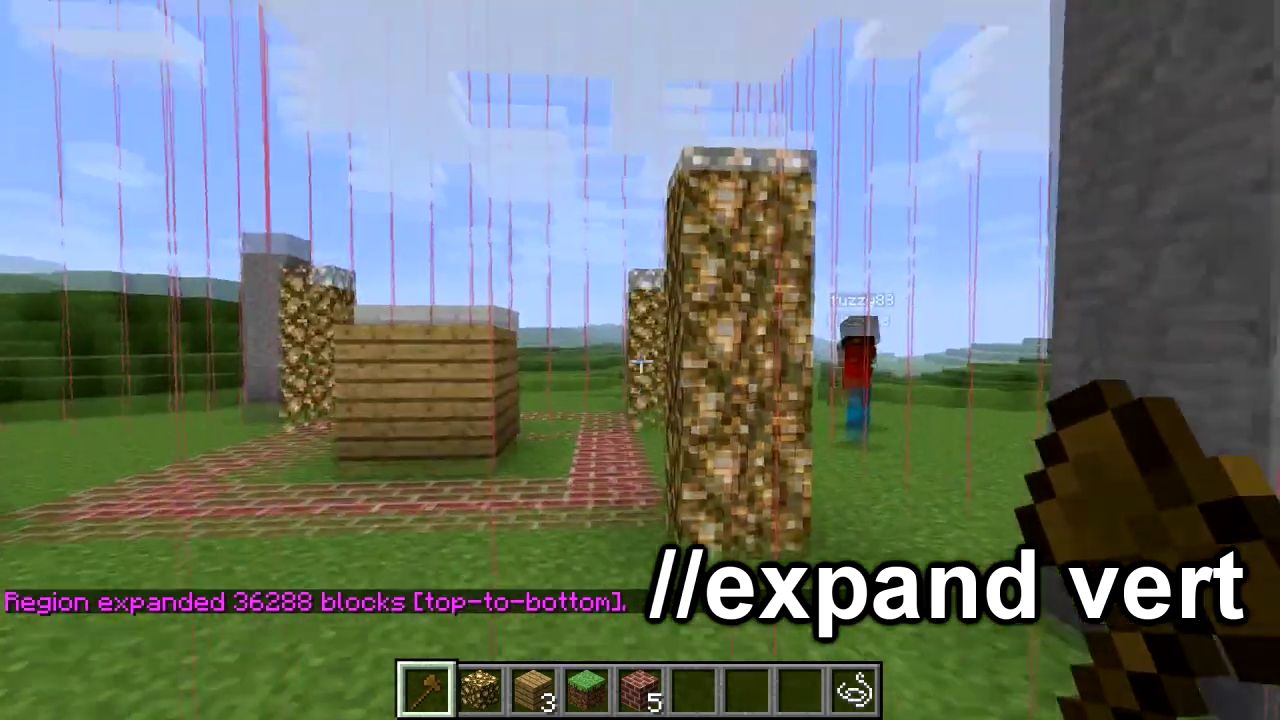
key(space)
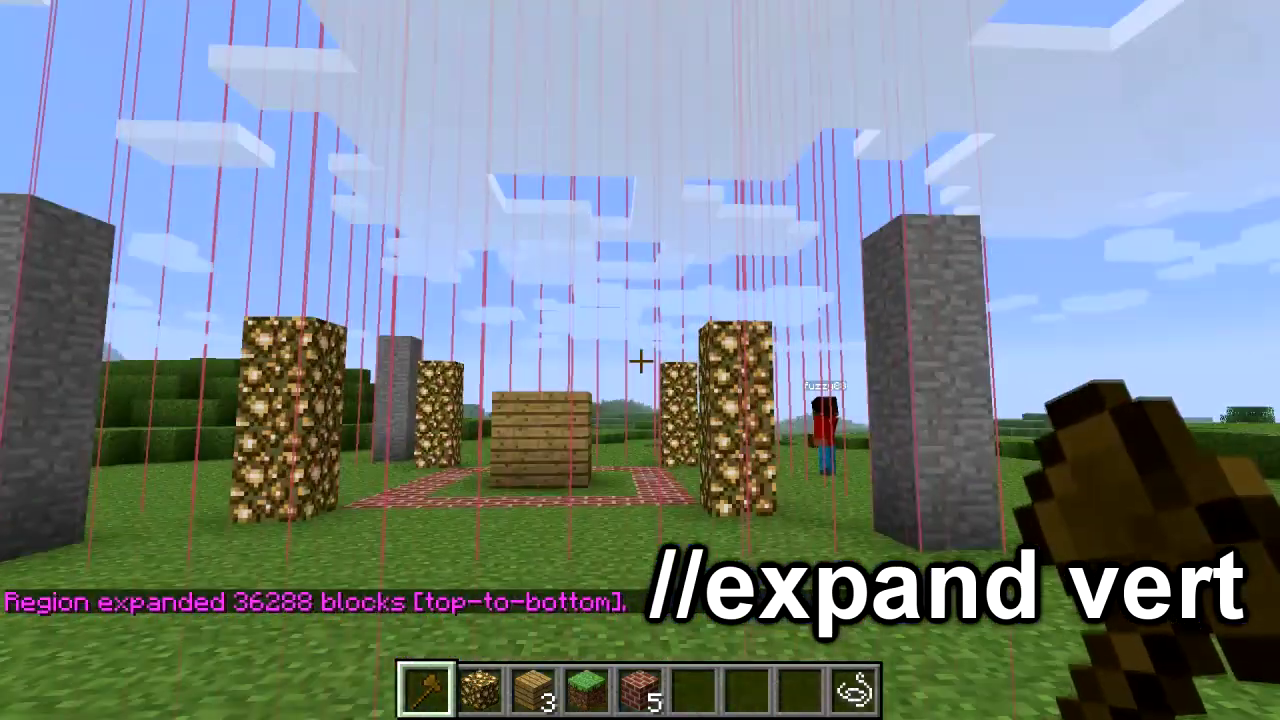
key(d)
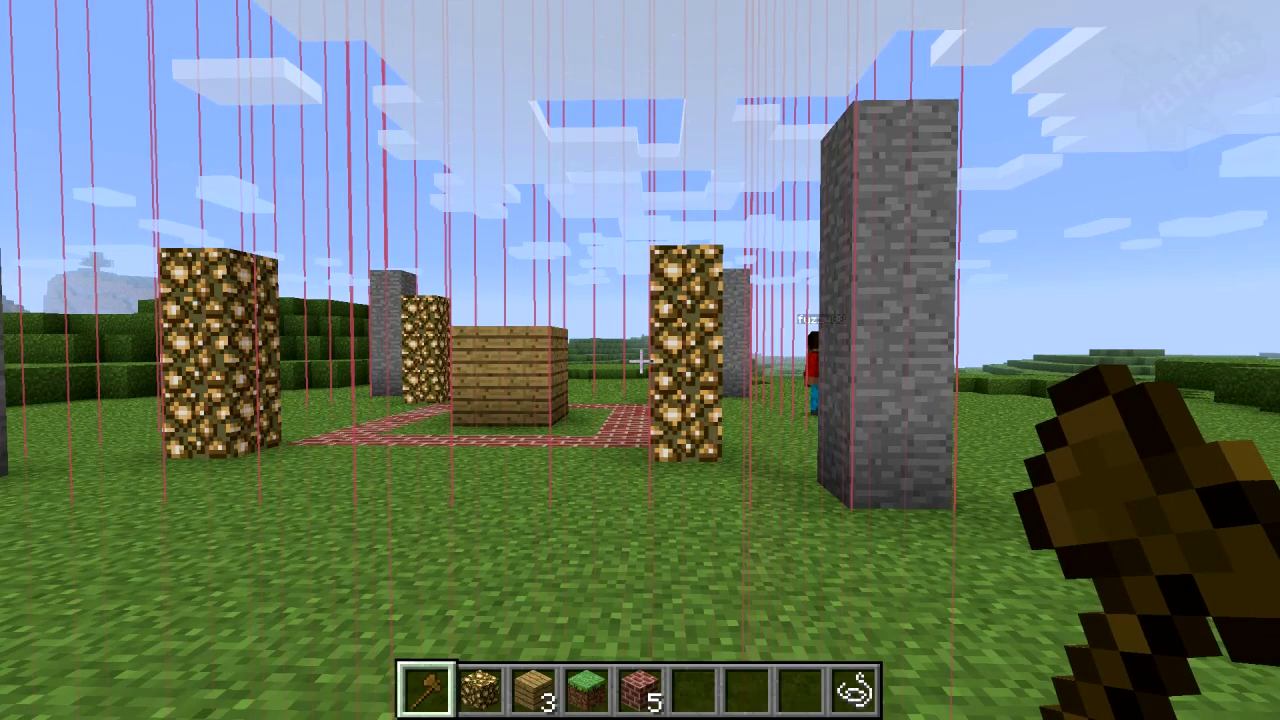
key(t)
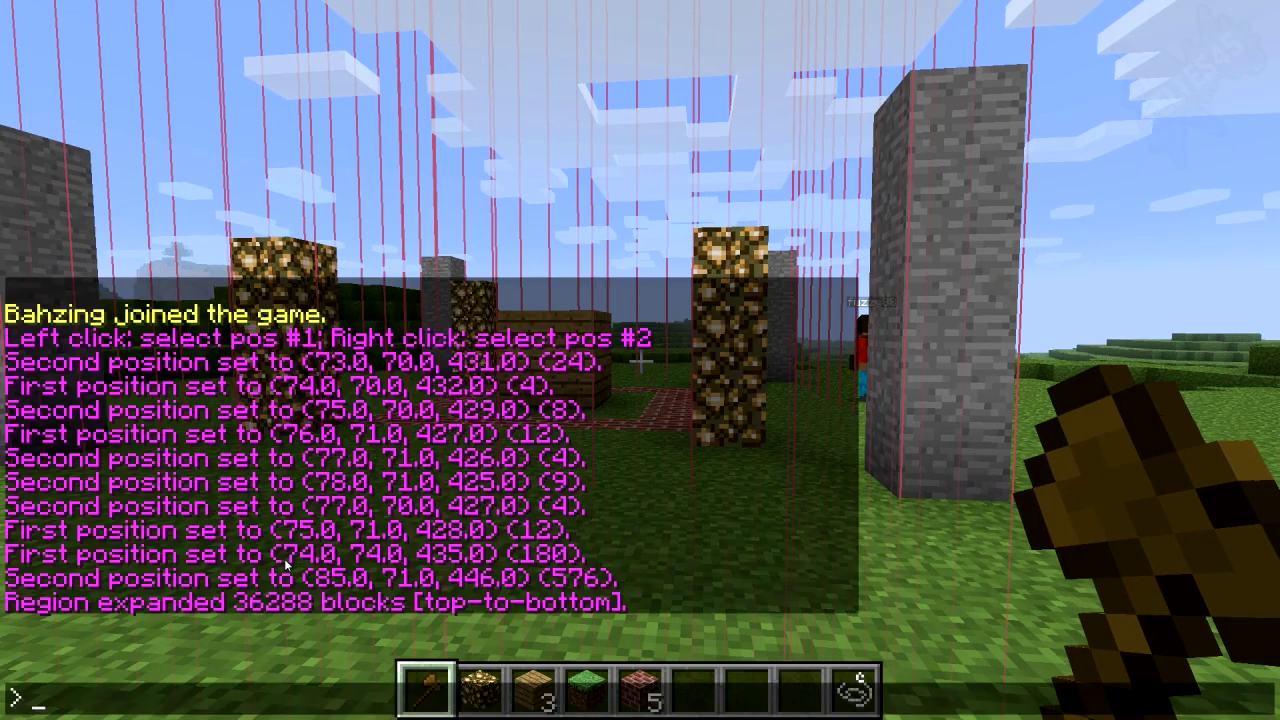
key(Escape)
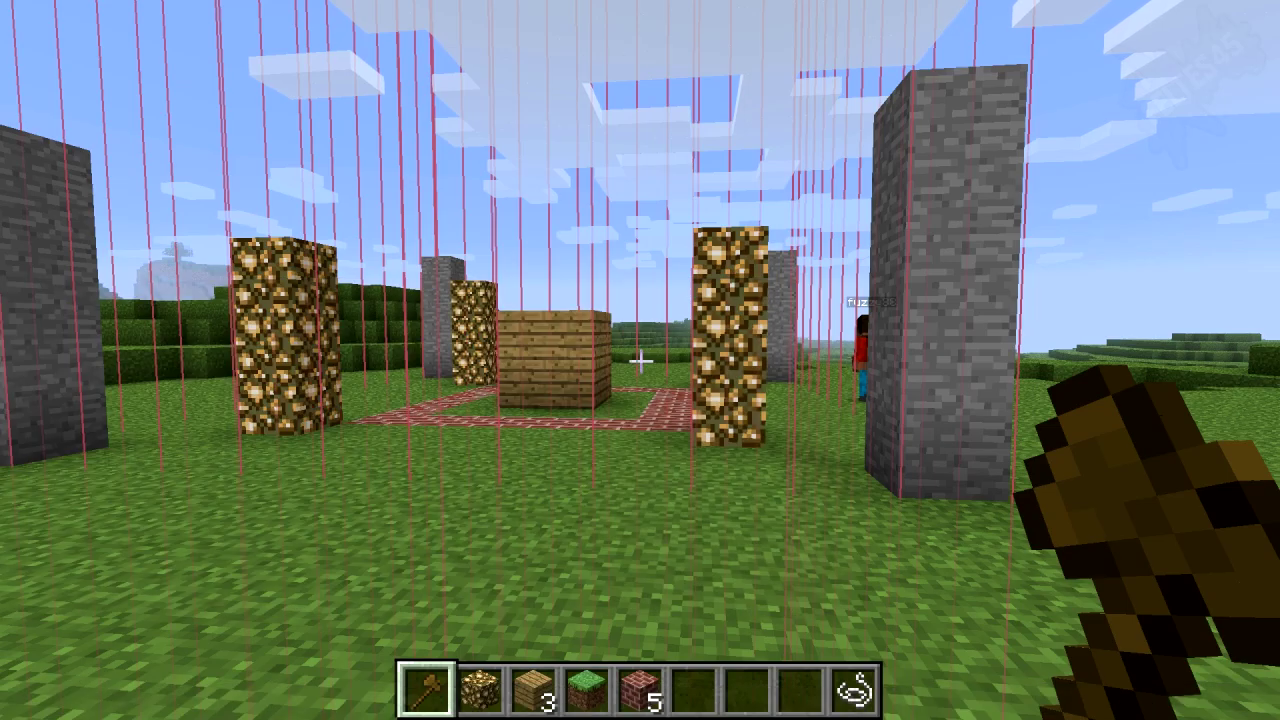
key(a)
key(d)
key(s)
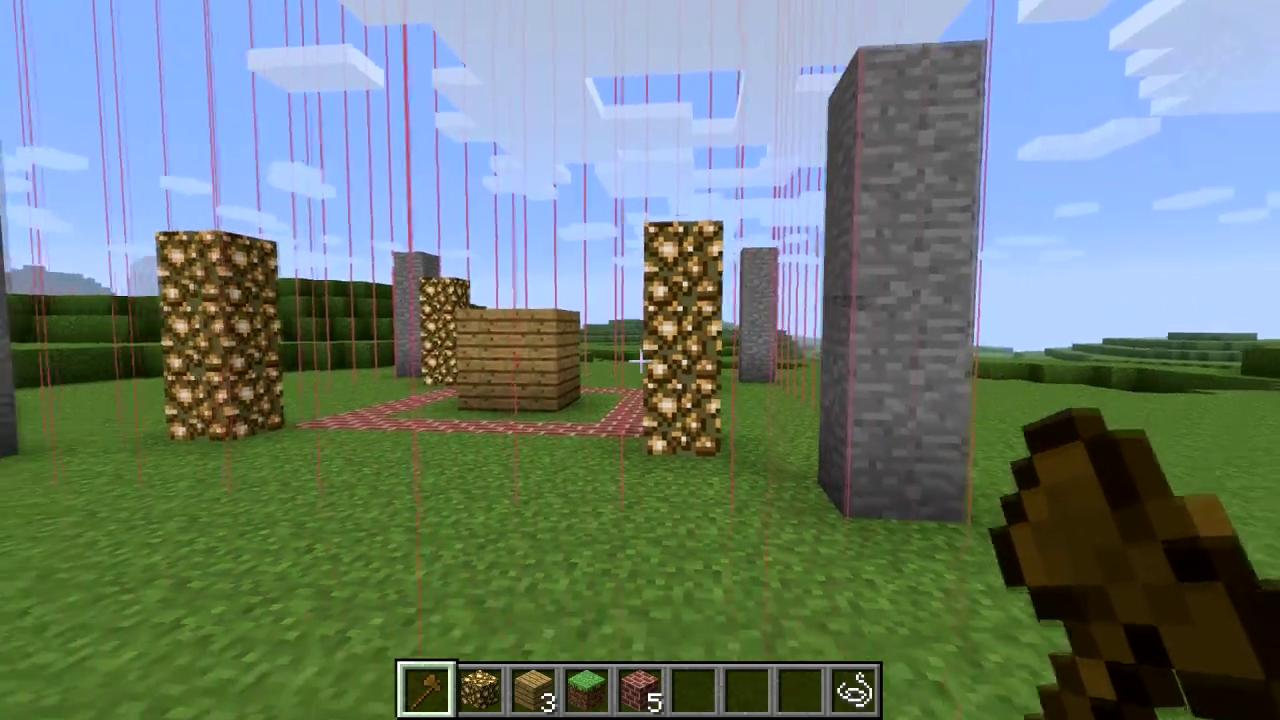
key(a)
key(d)
key(a)
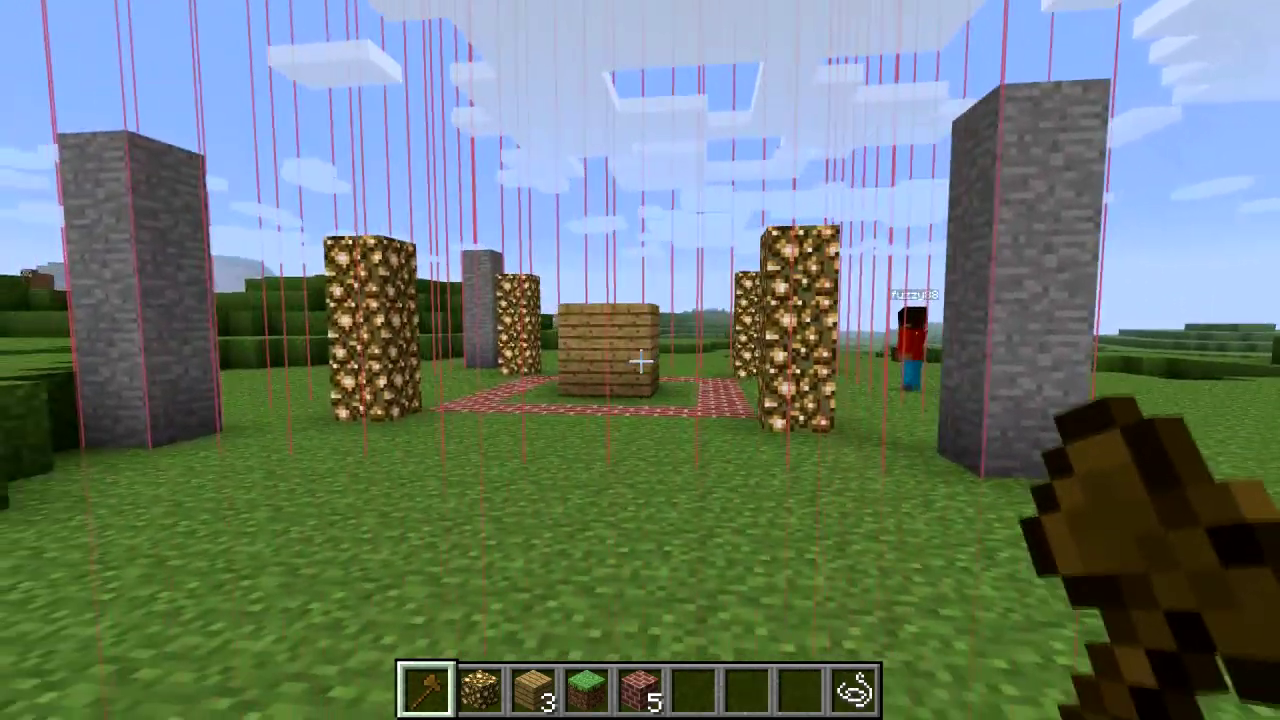
key(d)
key(w)
key(s)
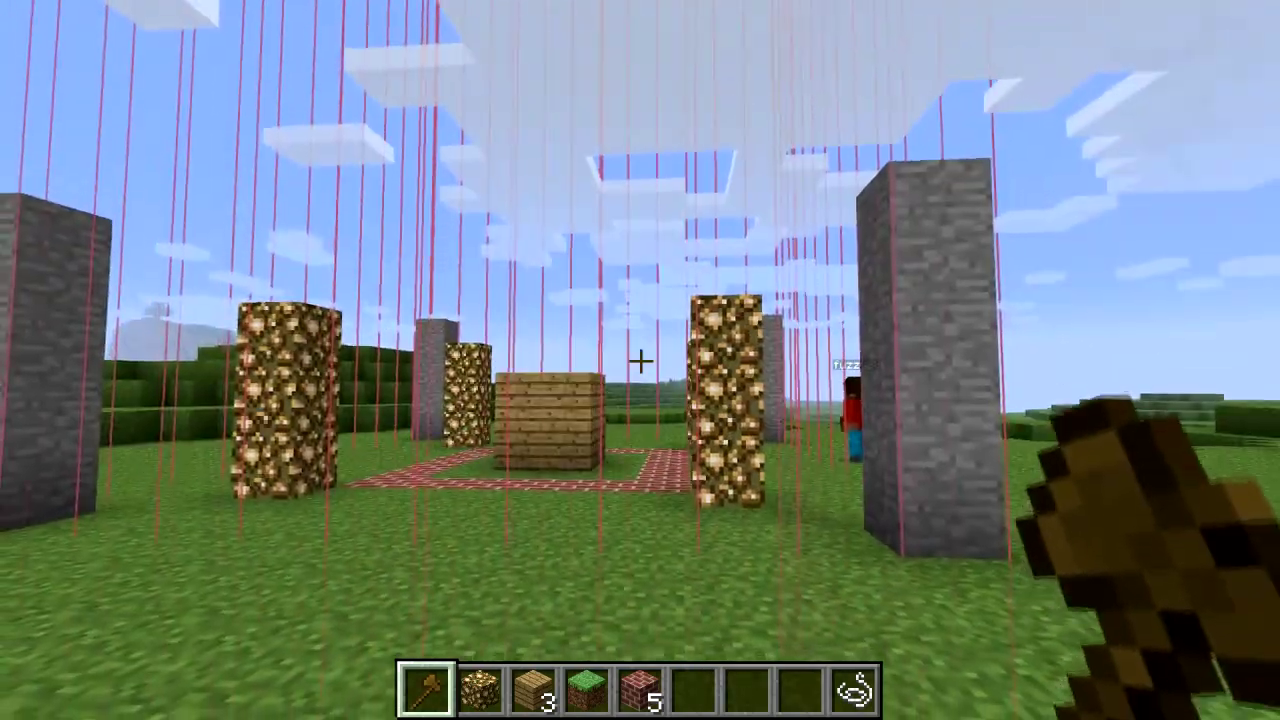
key(w)
key(d)
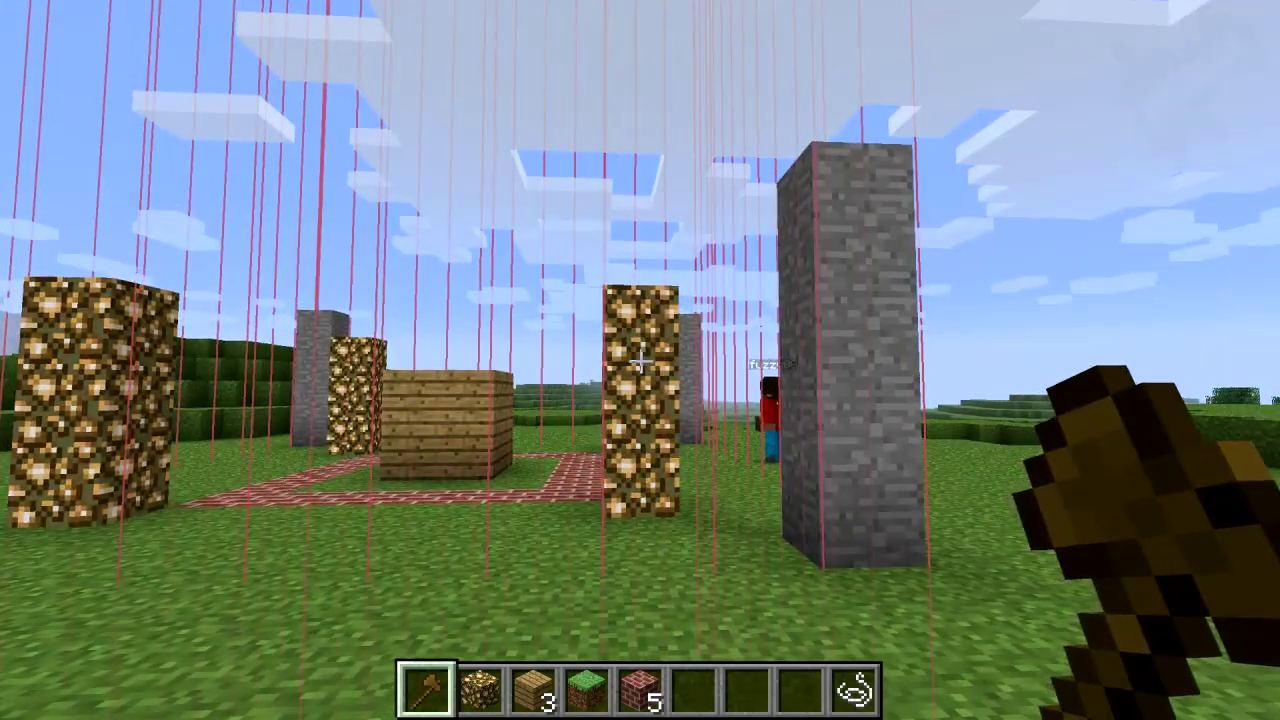
key(a)
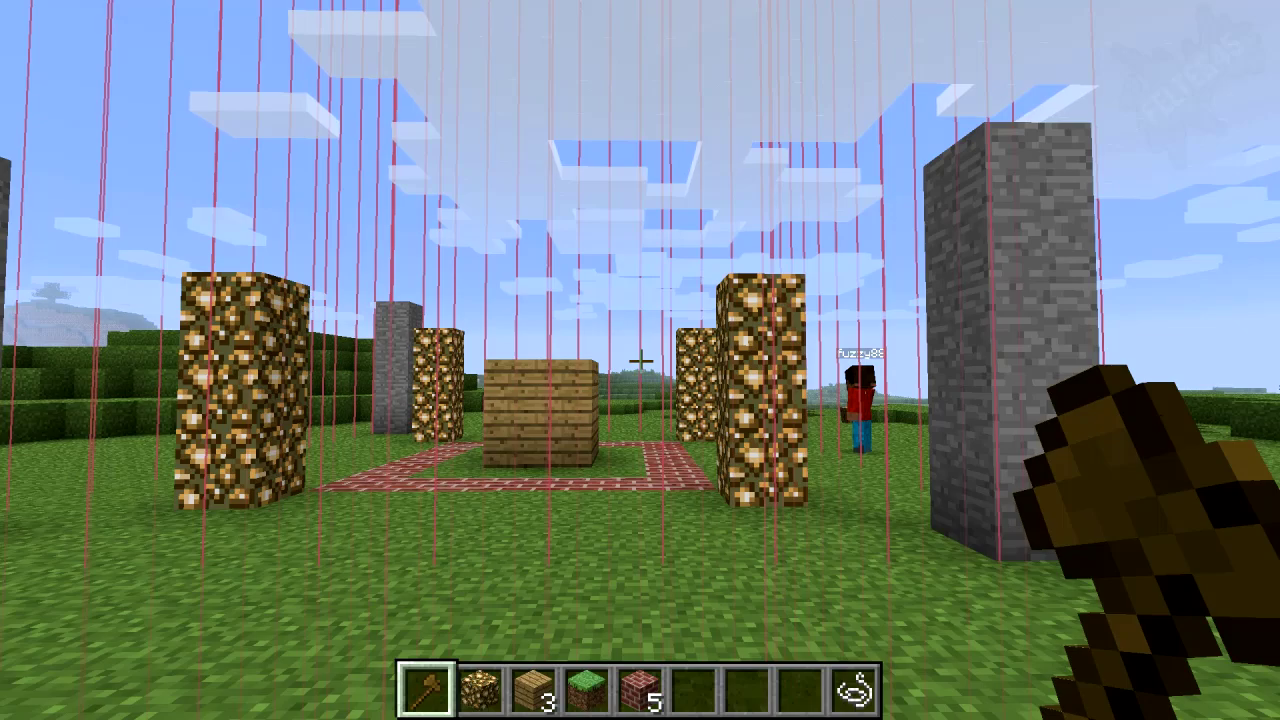
- Save the expanded selection as a region with the ID nope using the /region define command
key(t)
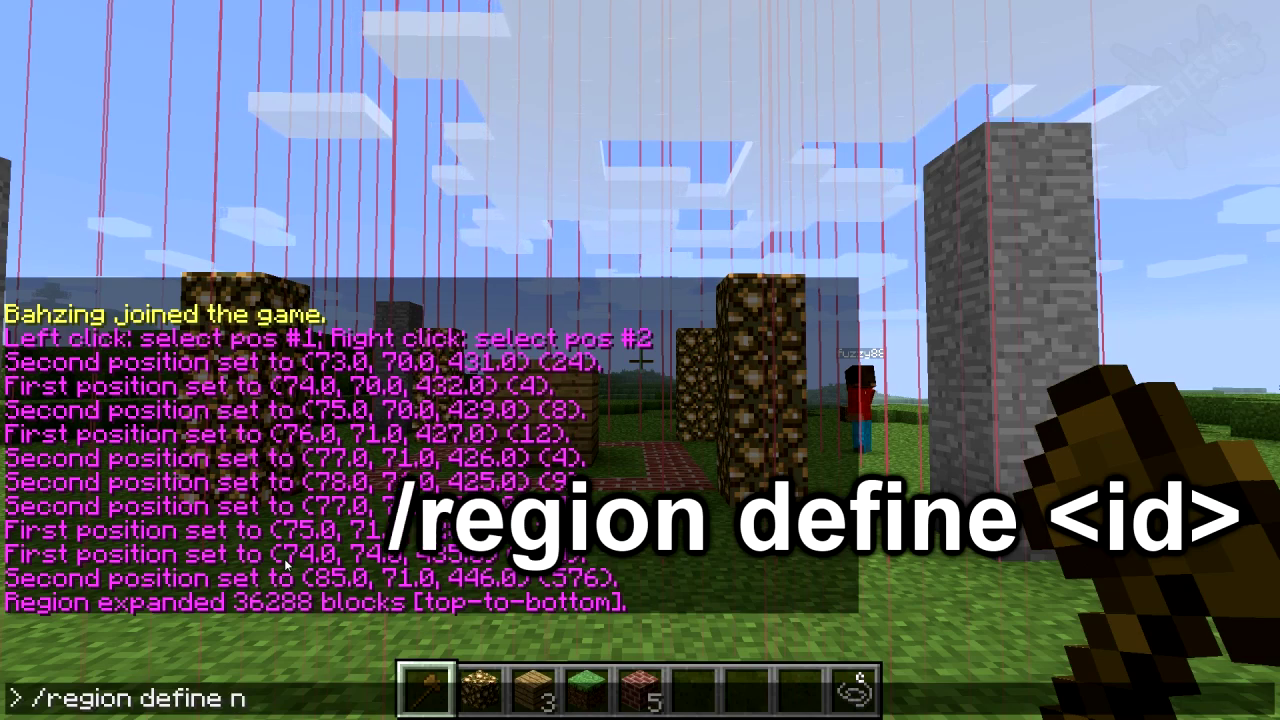
key(Return)
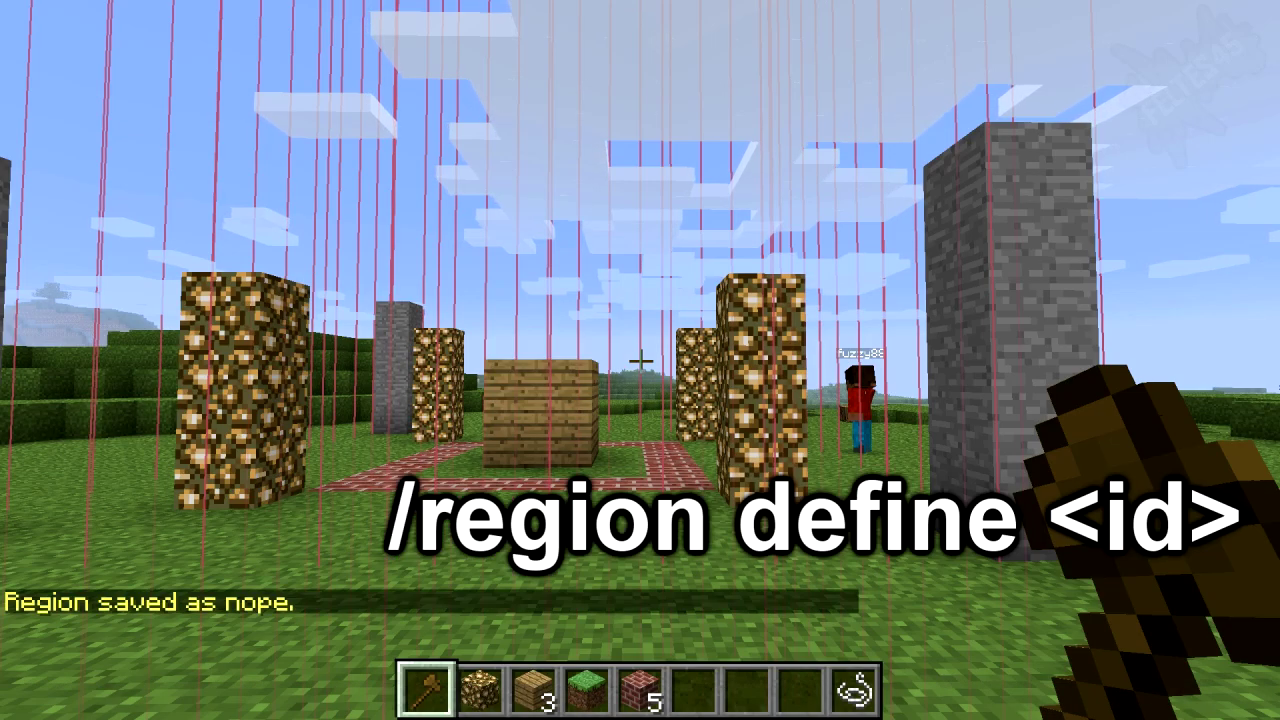
key(w)
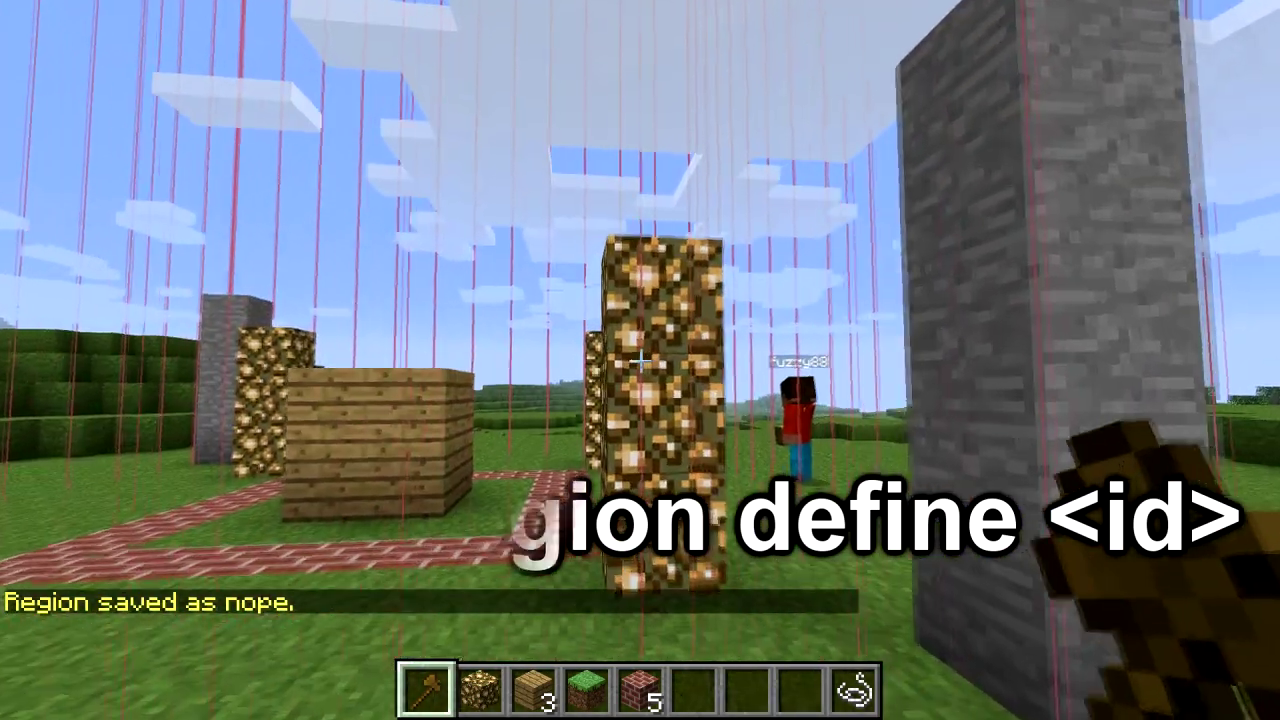
- Select the inner area with the wand, from the top block of one glowstone pillar to the bottom block of the diagonally opposite glowstone pillar
key(s)
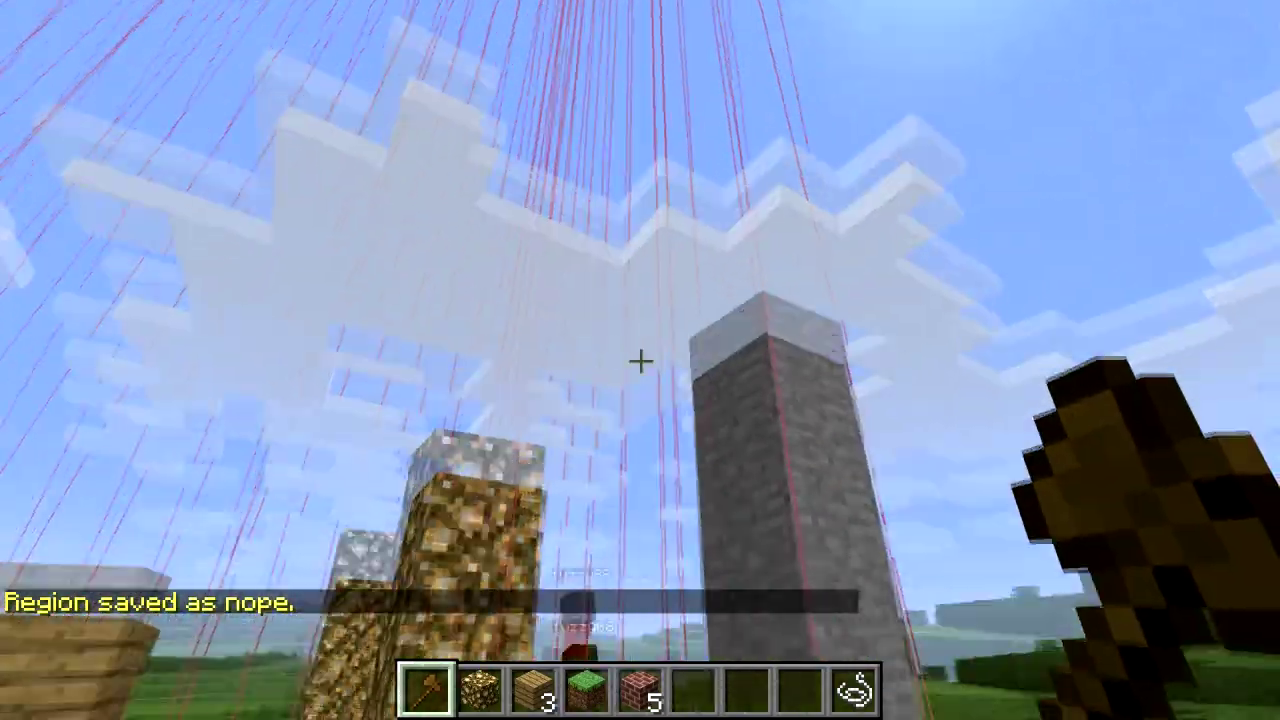
key(s)
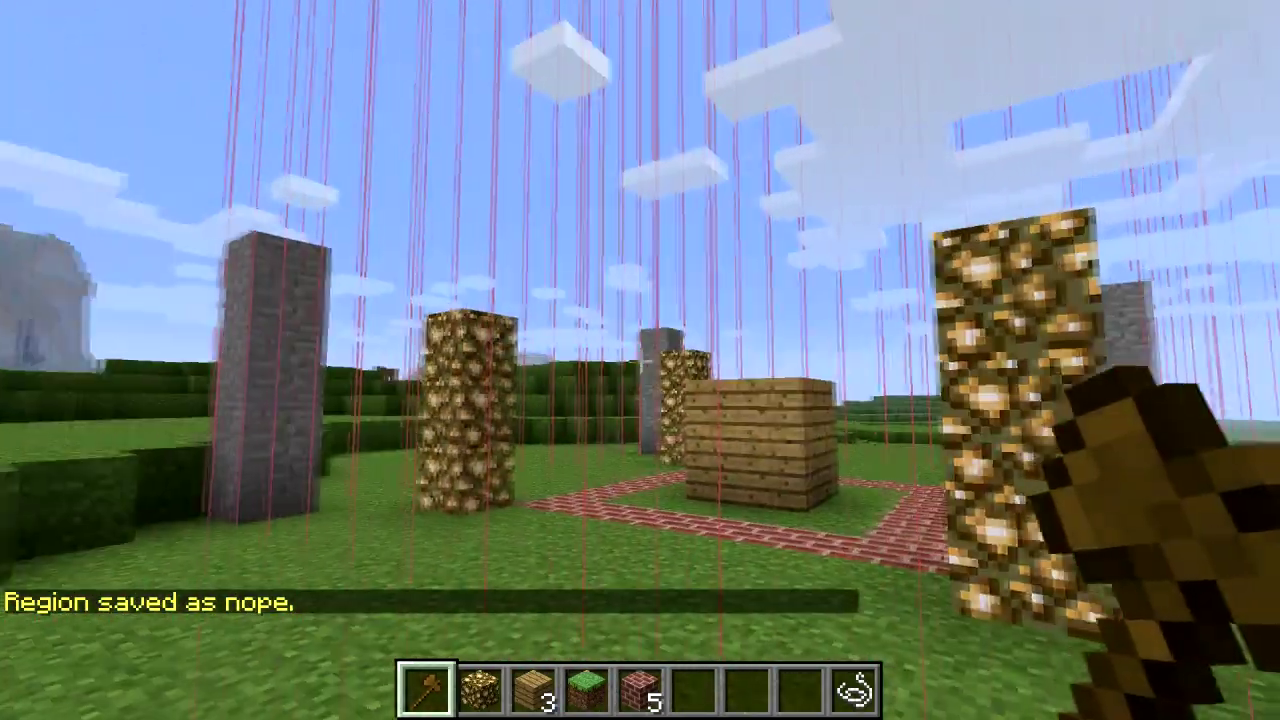
key(a)
key(d)
key(w)
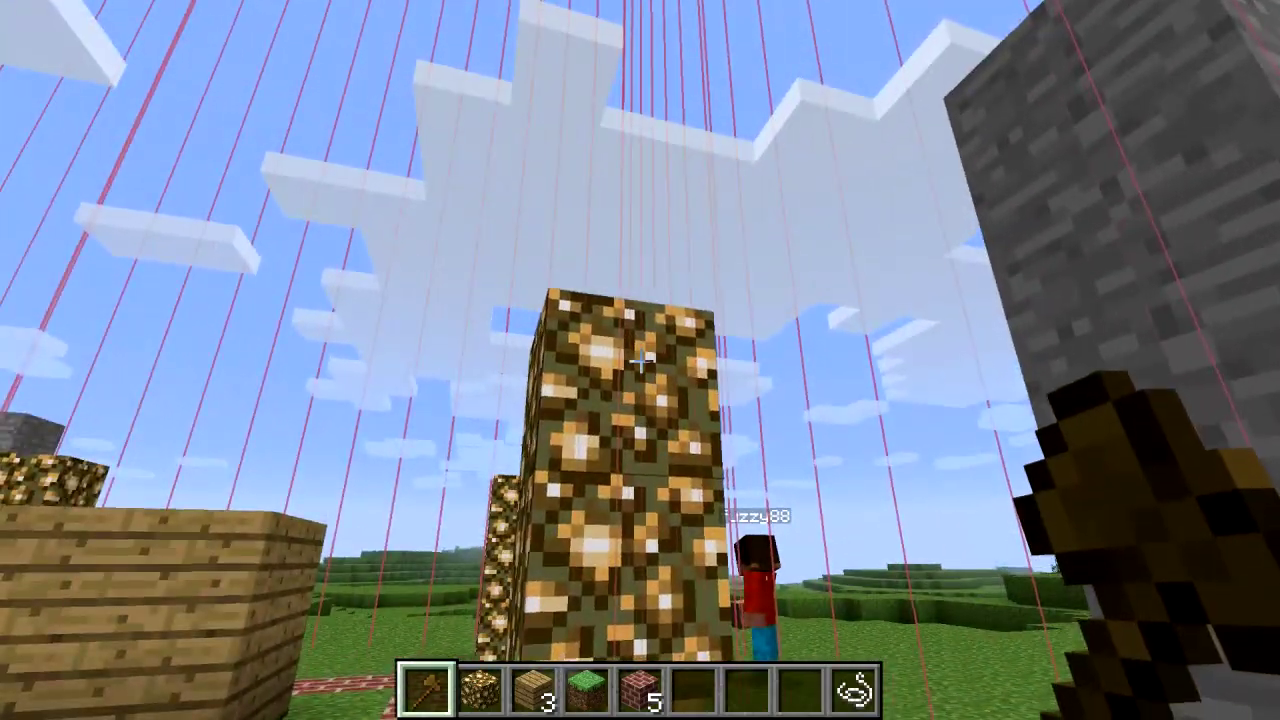
click(640, 360)
key(w)
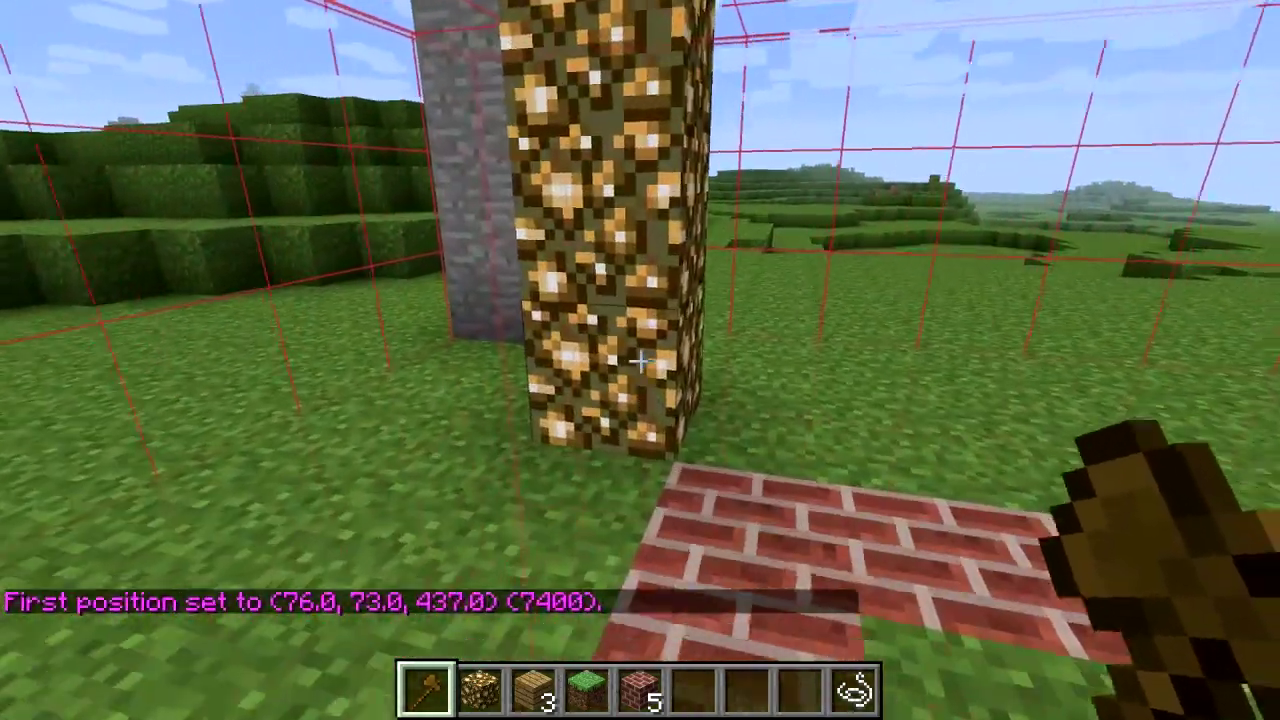
right_click(640, 360)
key(s)
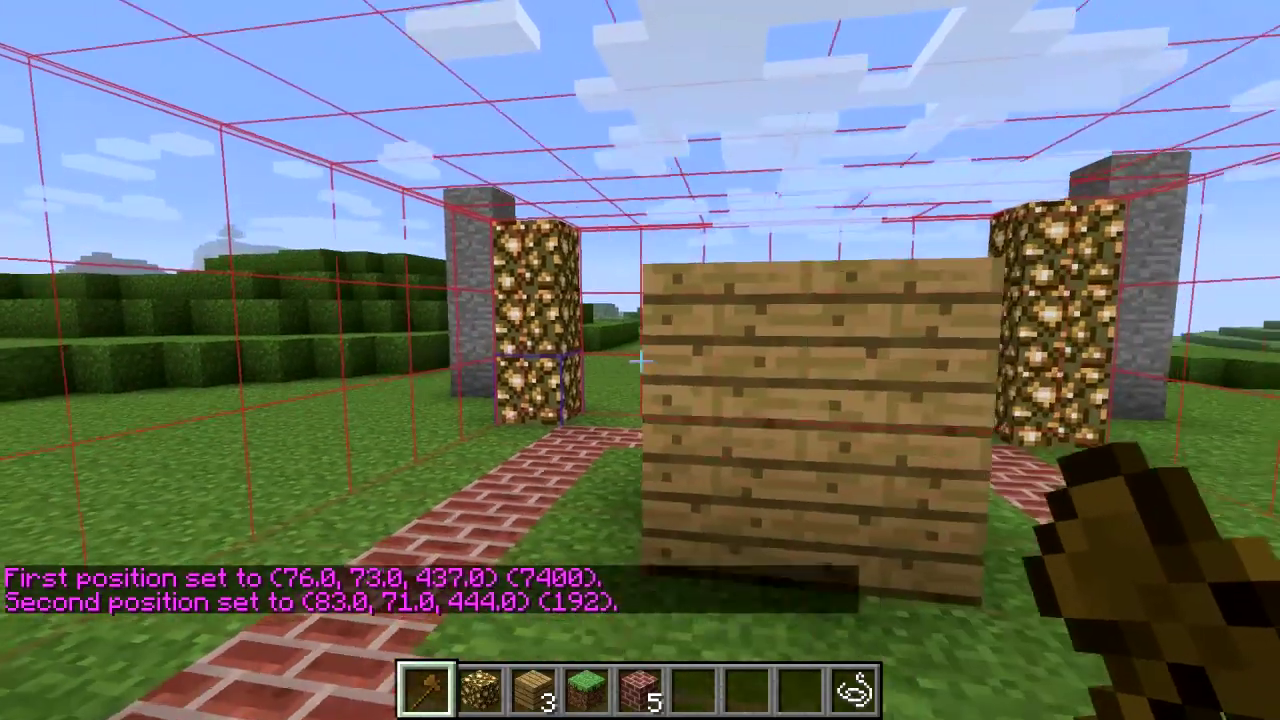
- Expand the glowstone pillar selection to the full world height with the command //expand vert
key(slash)
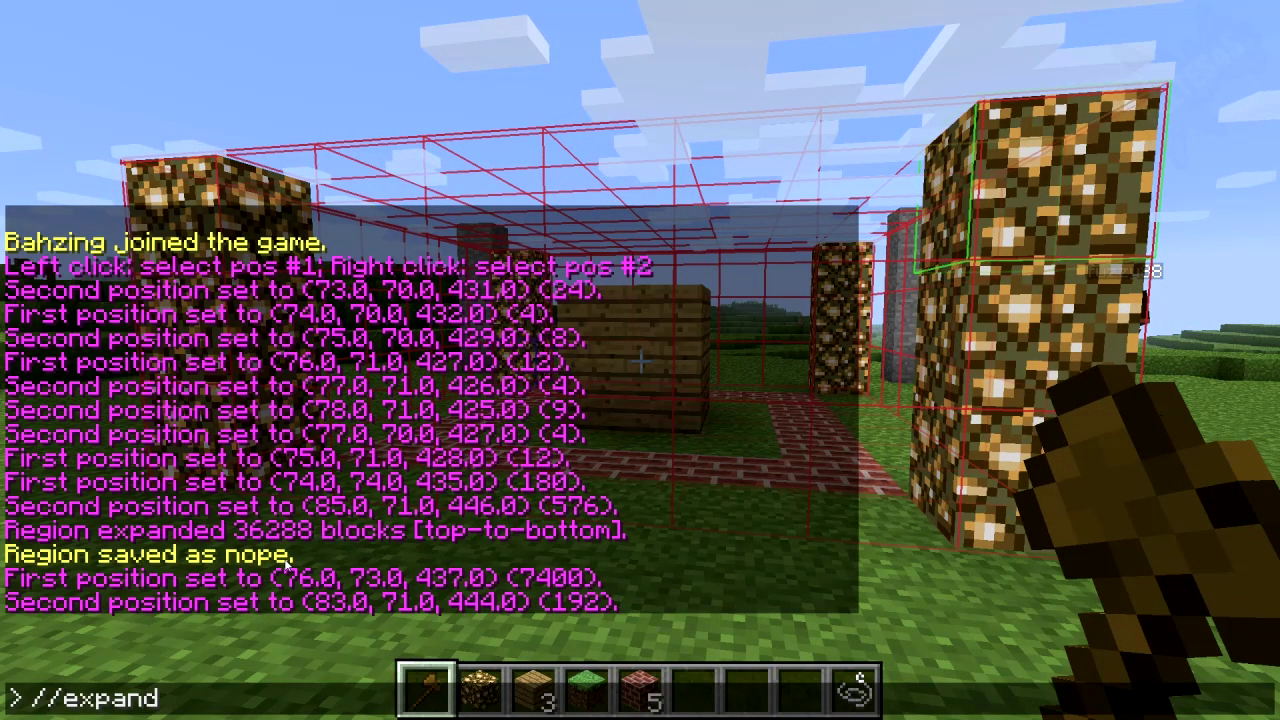
text(/expand vert)
key(Return)
key(s)
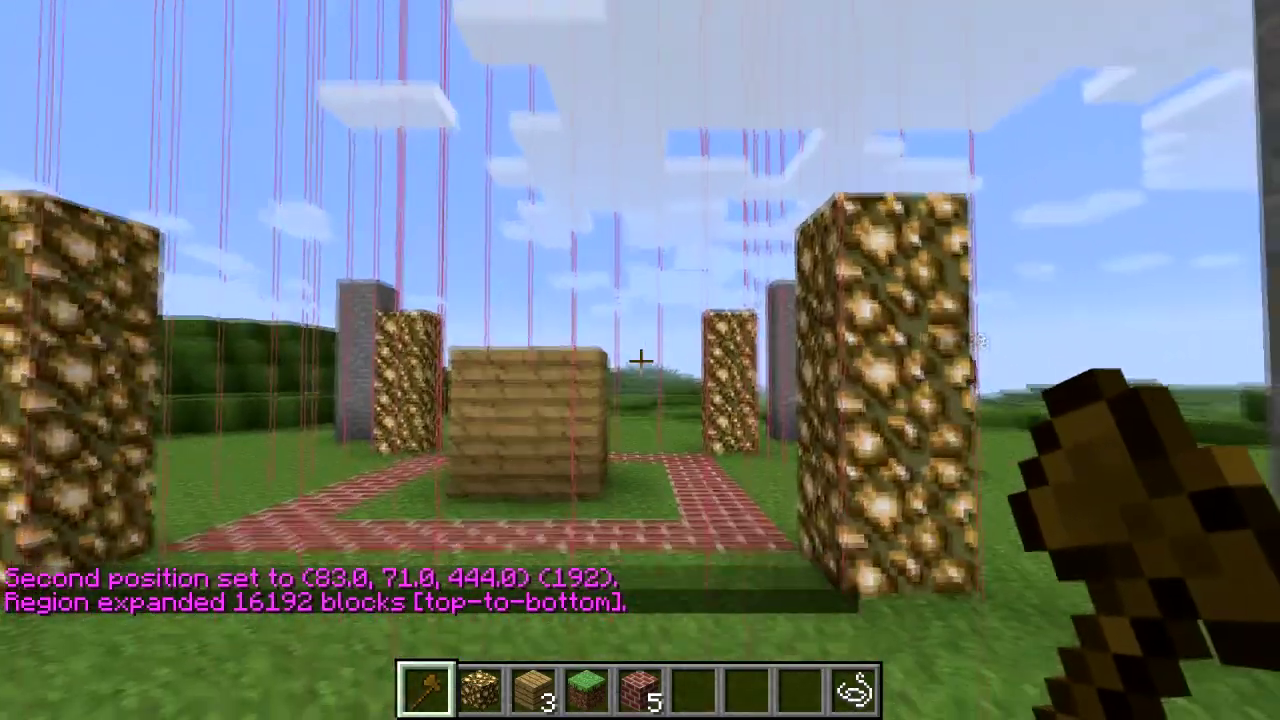
- Save the vertically expanded inner selection as a region with the ID town1 using the /region define command
key(t)
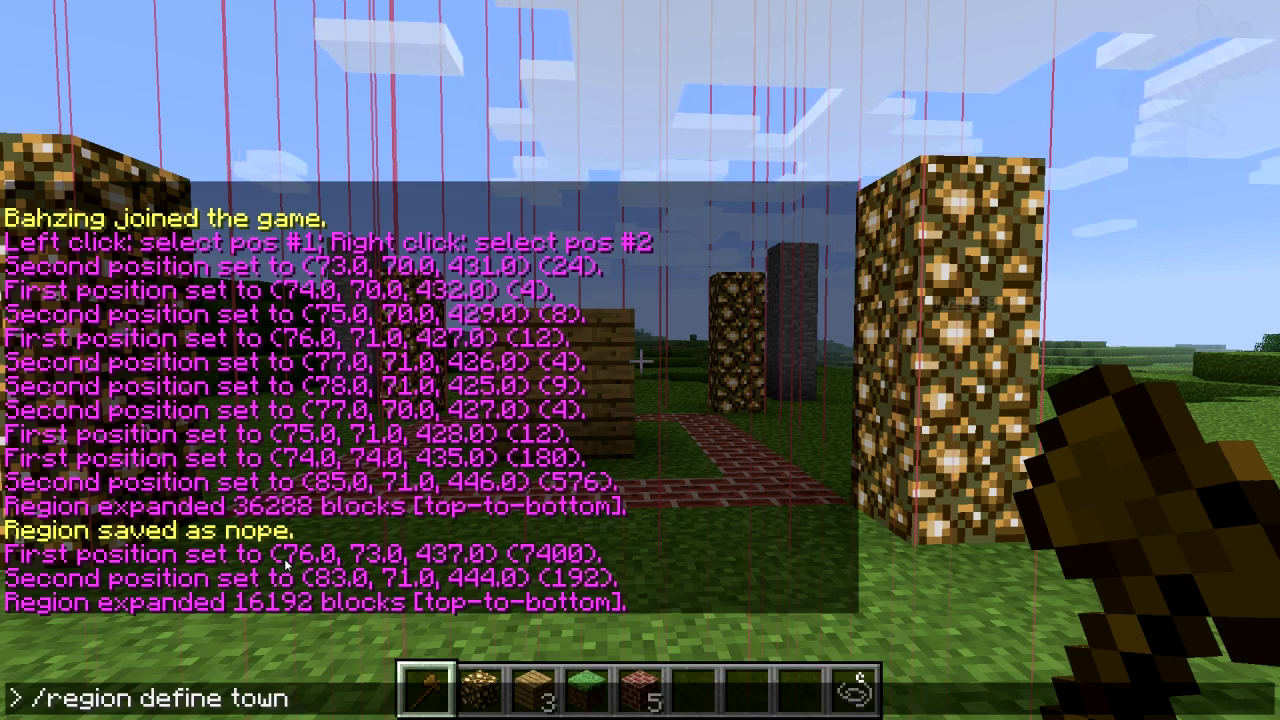
key(Return)
key(s)
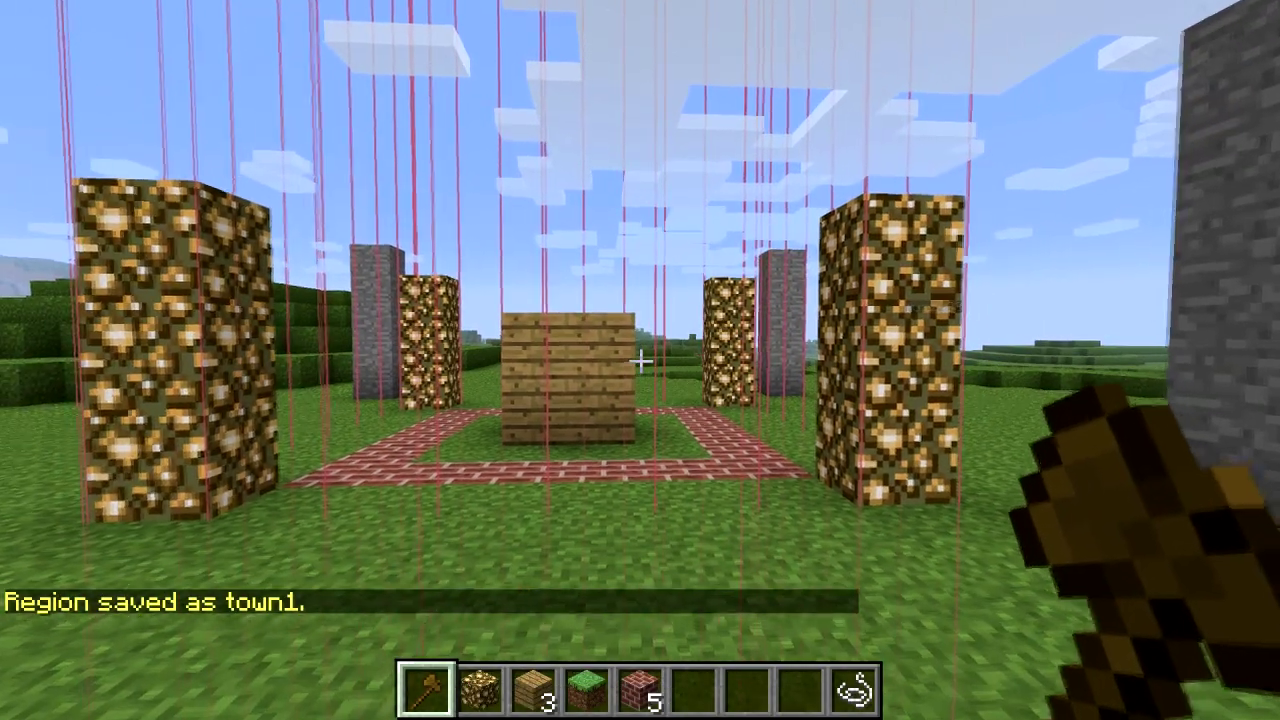
- Select the central plank cube with the wand, from an upper corner block to the diagonally opposite lower corner block
key(w)
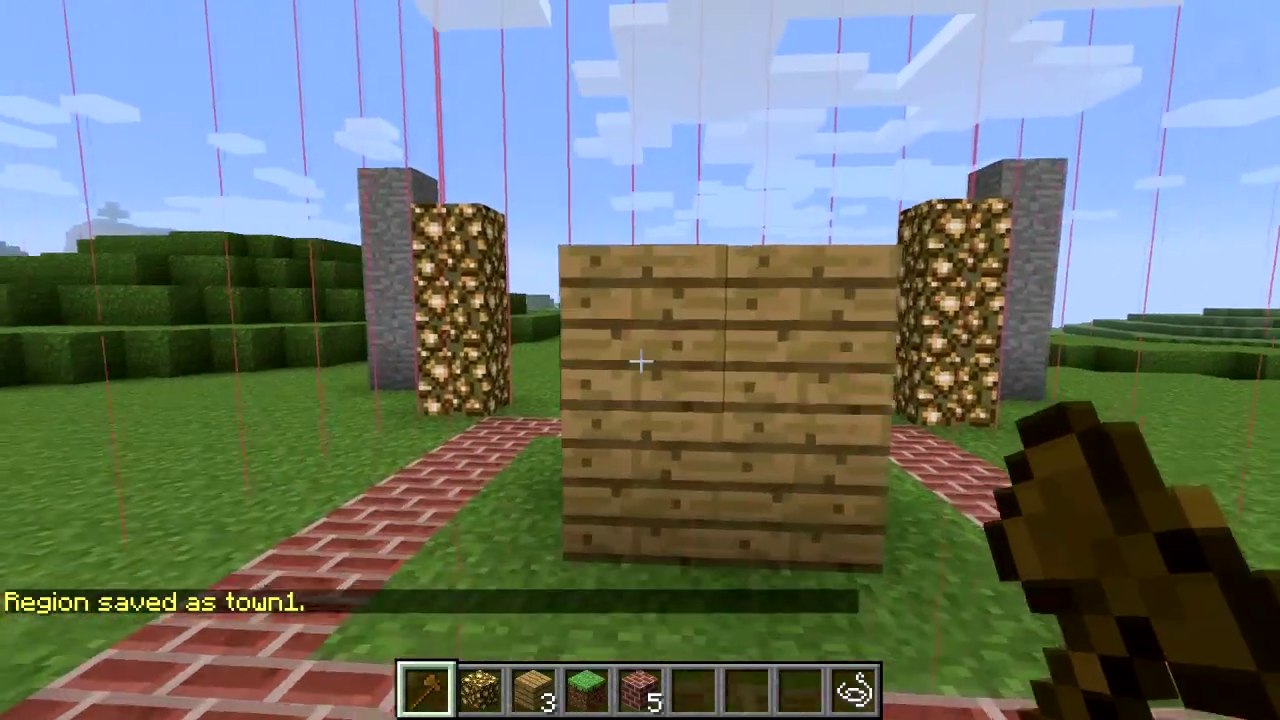
click(640, 362)
key(w)
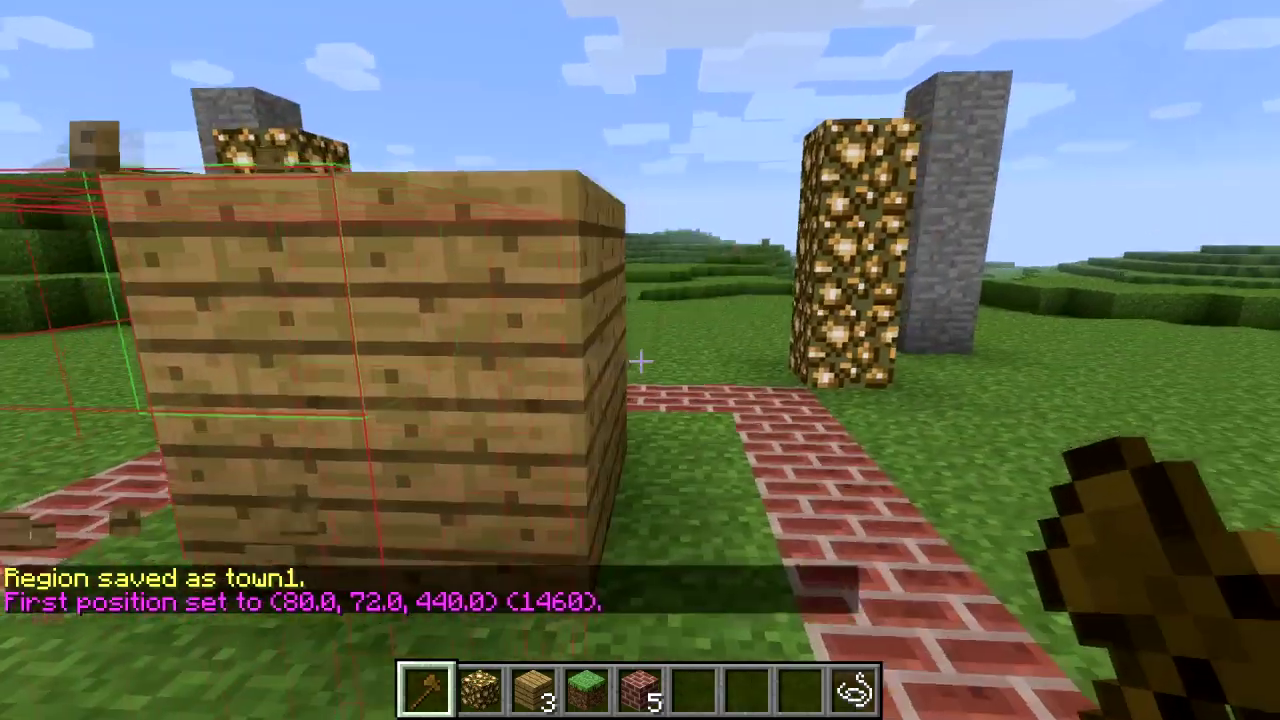
right_click(640, 362)
key(s)
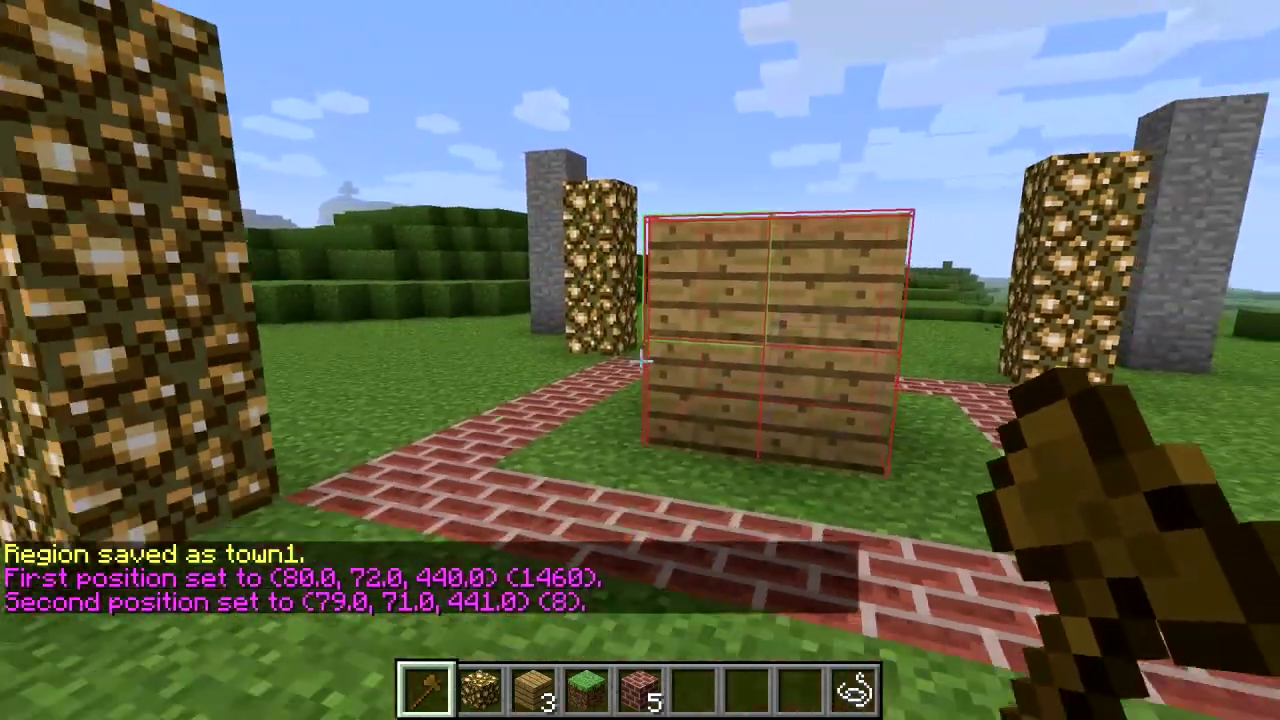
- Examine the selection outline around the plank cube from several sides
key(d)
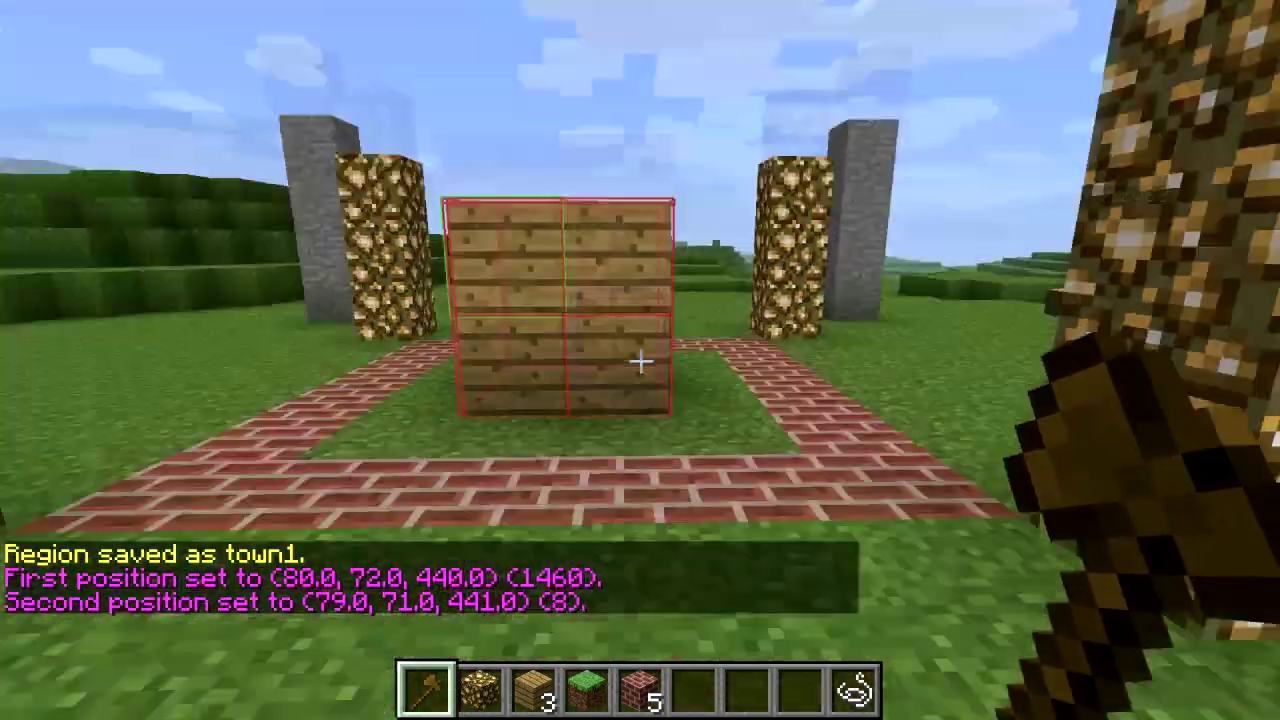
key(a)
key(d)
key(a)
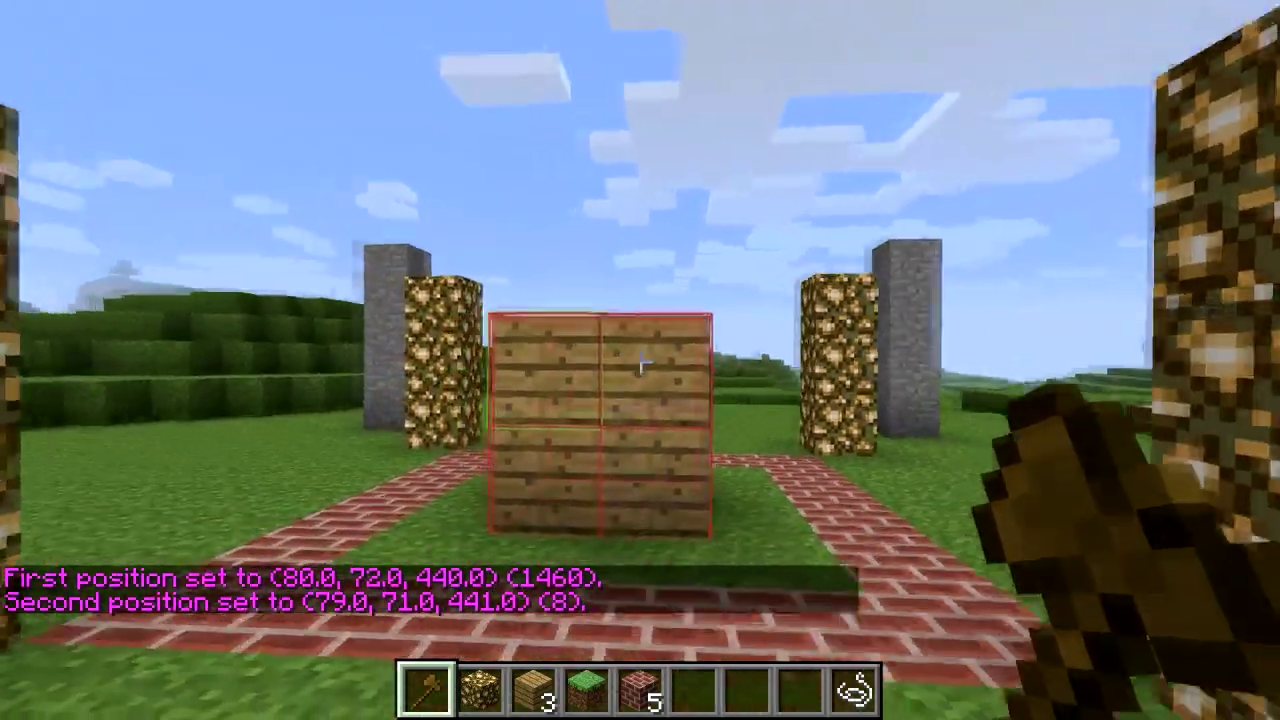
key(w)
key(d)
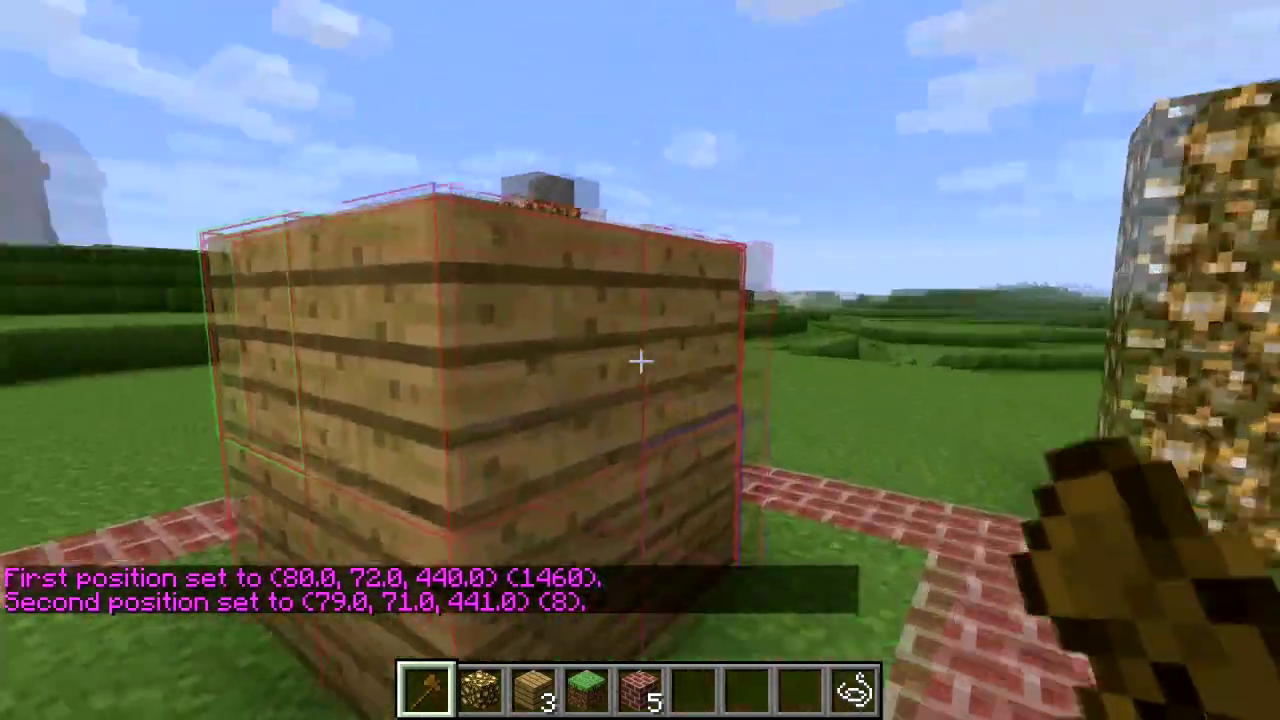
key(s)
key(d)
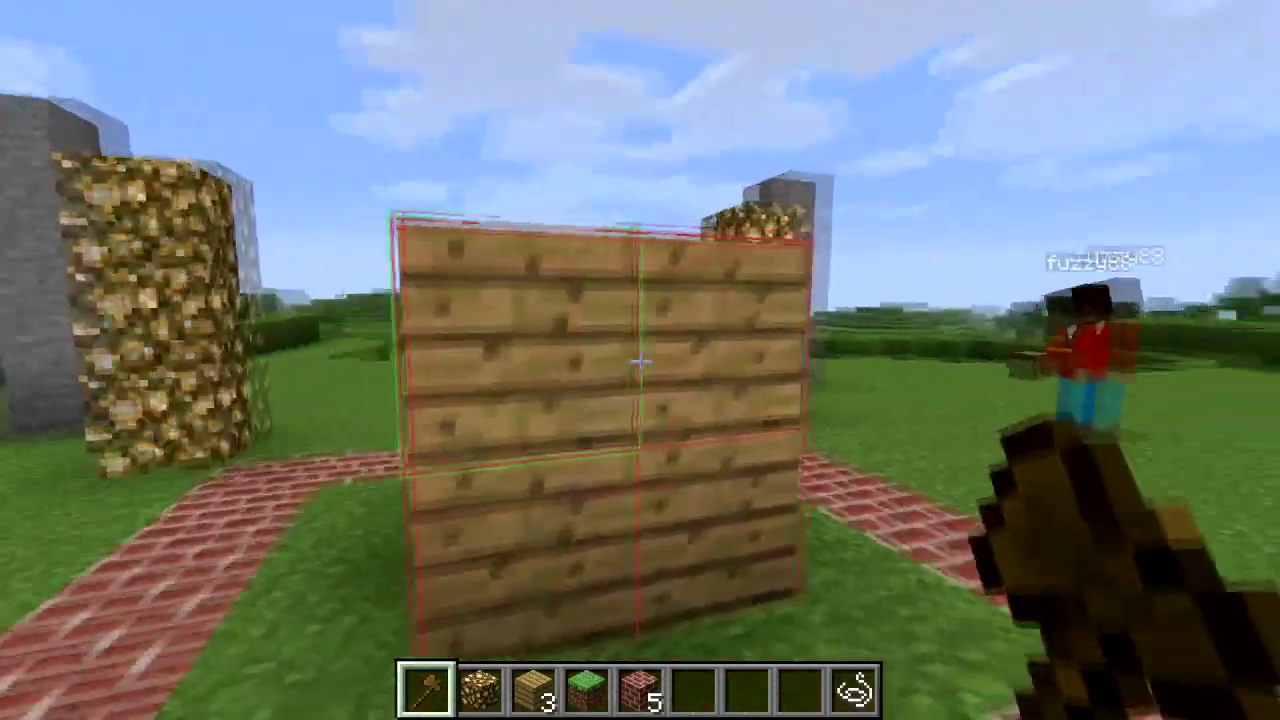
key(s)
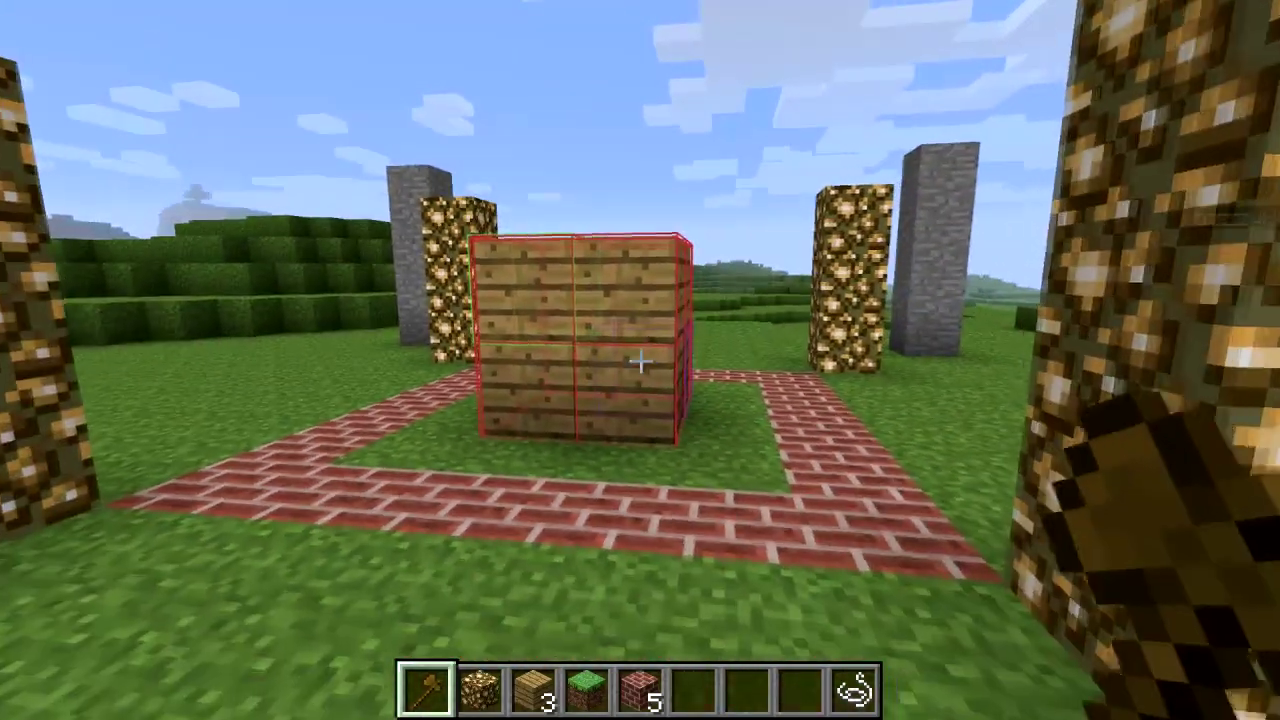
key(a)
key(w)
key(d)
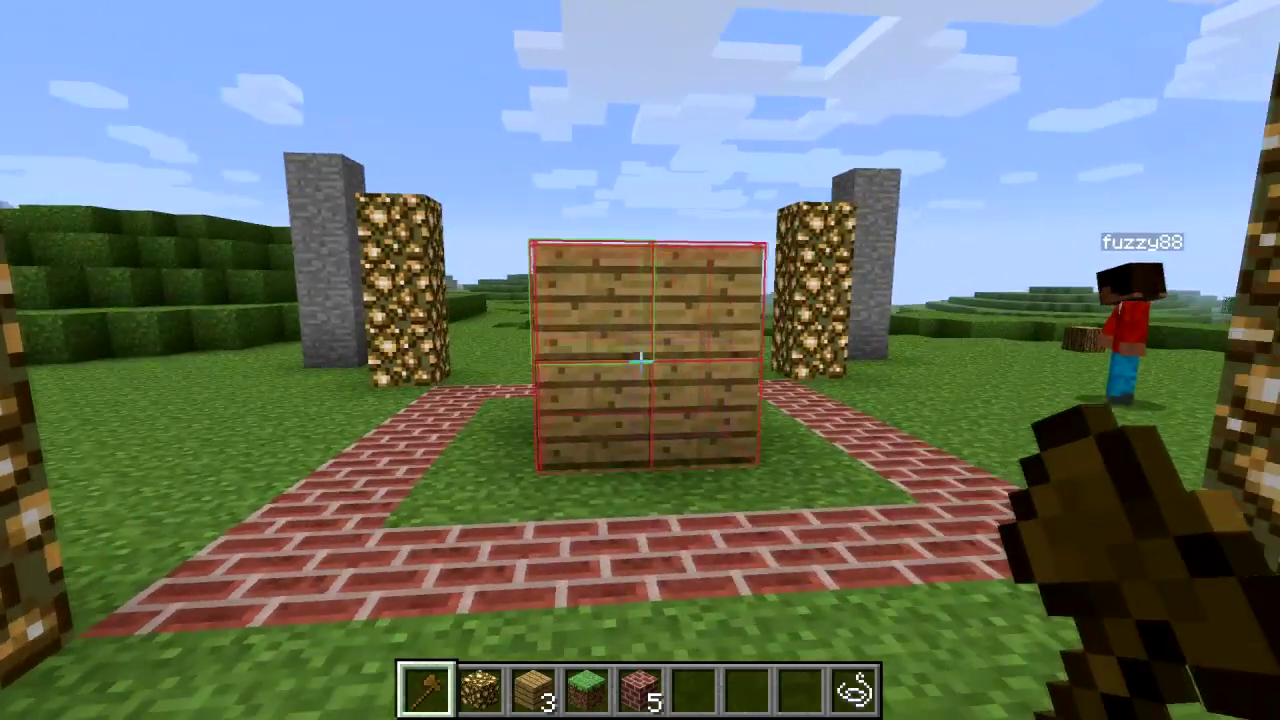
- Save the plank cube selection as a region with the ID lol using the /region define command
key(t)
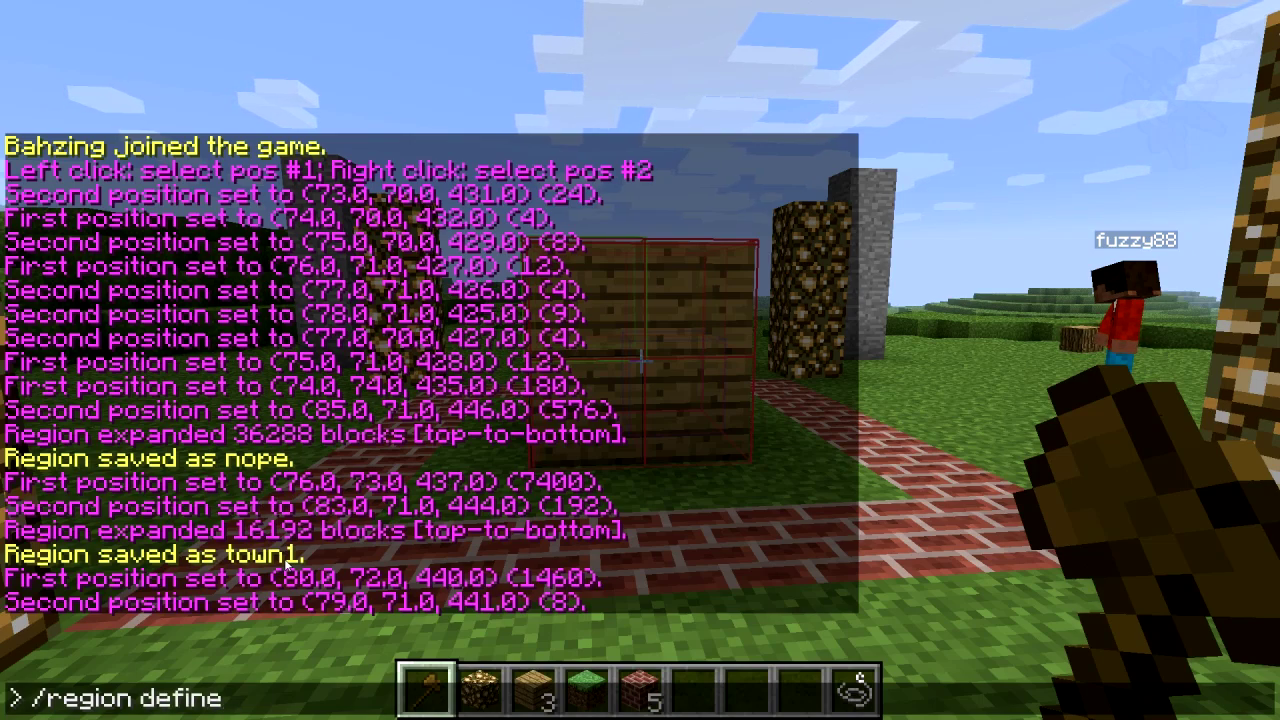
key(Return)
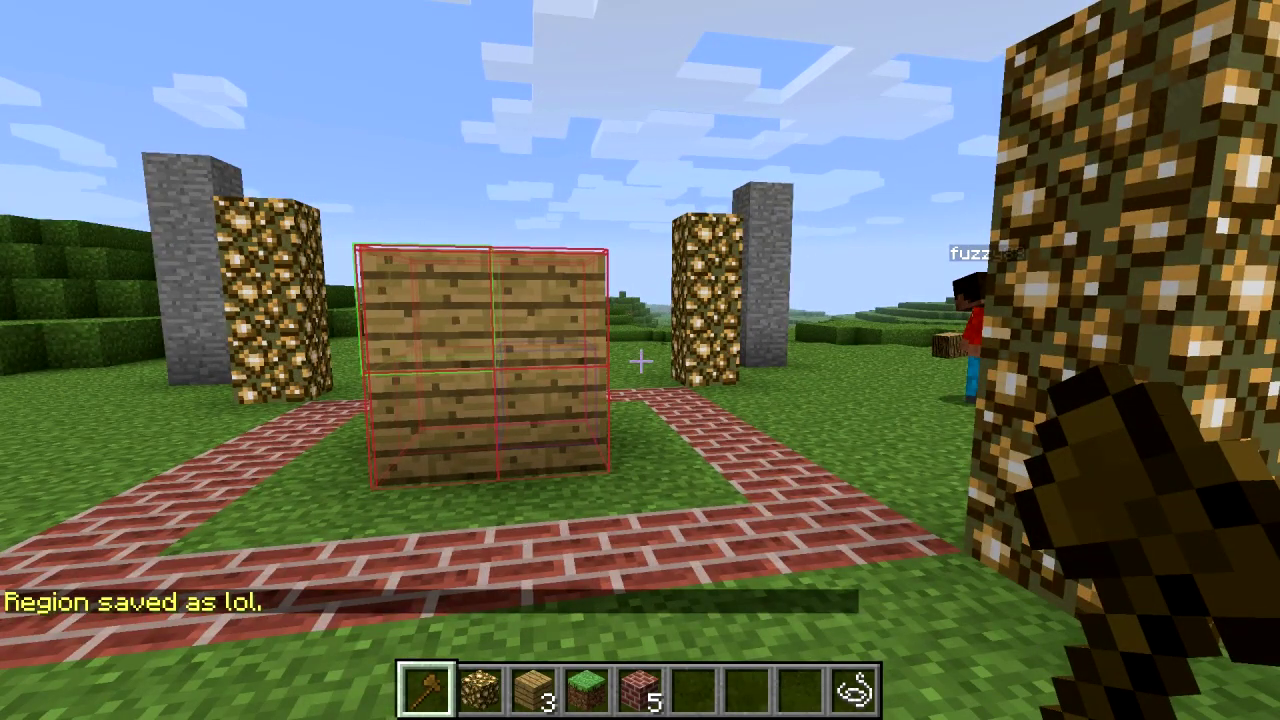
key(w)
key(s)
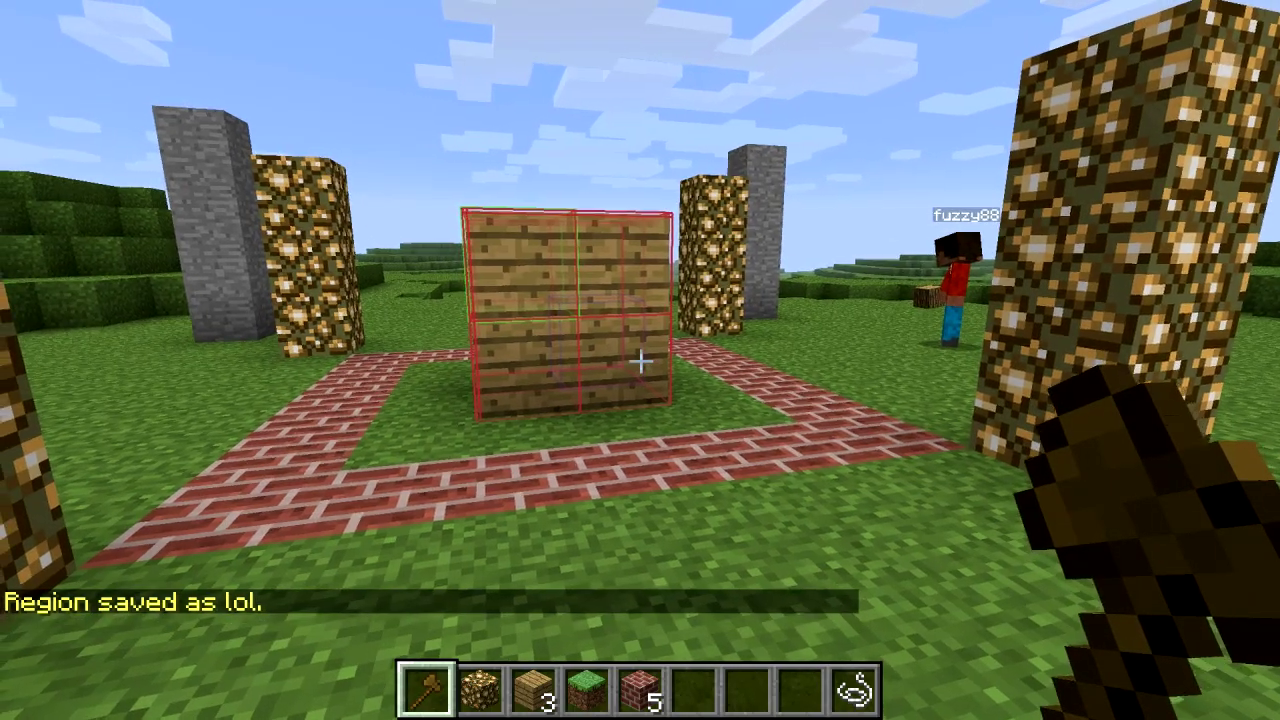
- Look over the saved plank cube, its brick border and the other player standing beside the build
key(w)
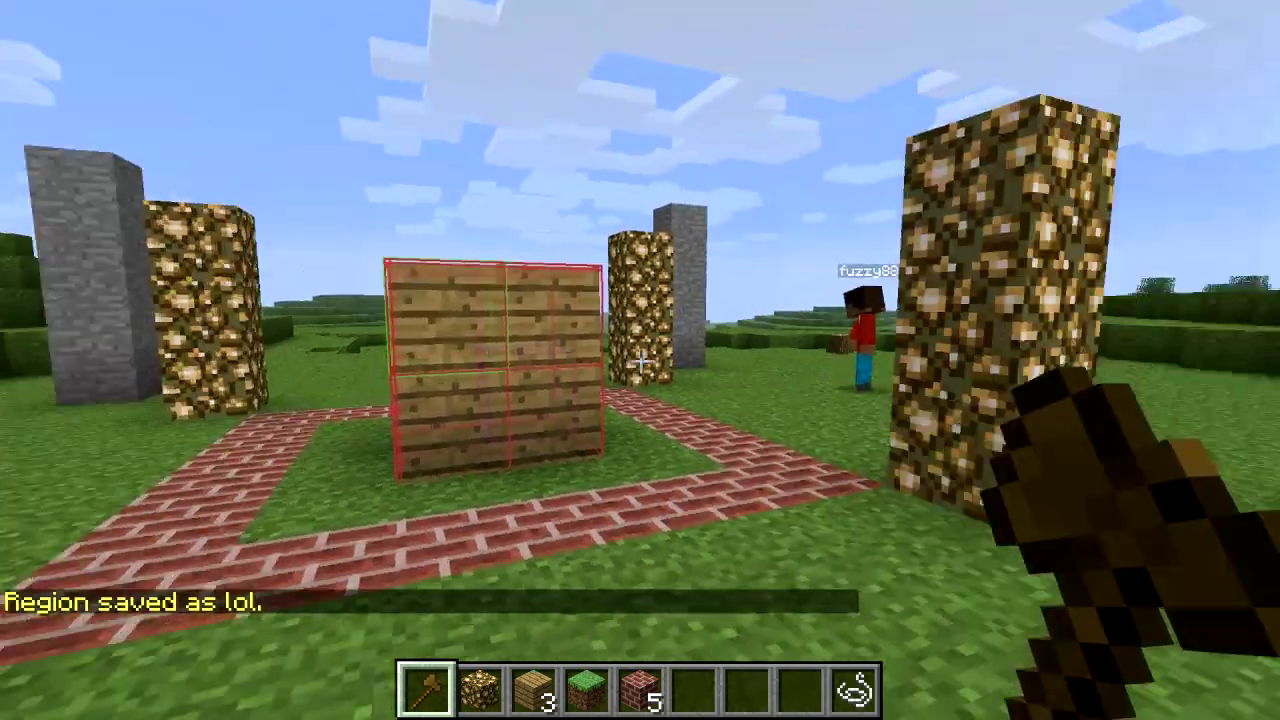
key(w)
key(d)
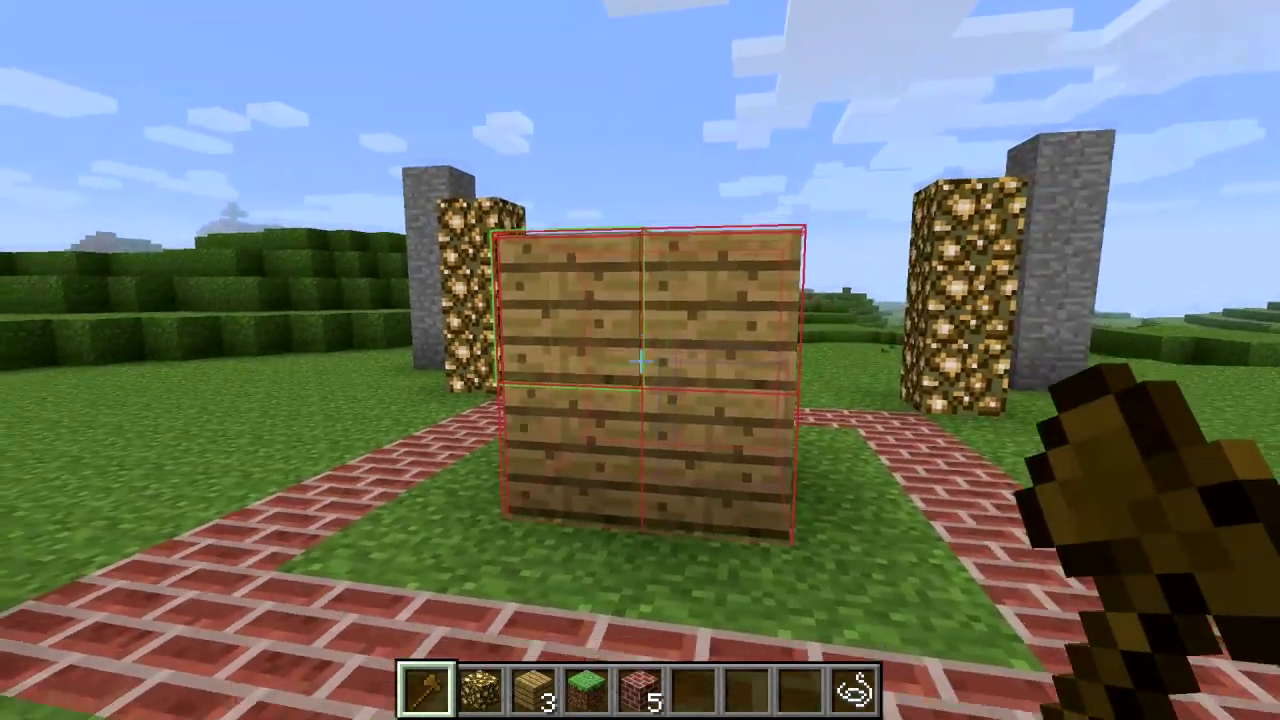
key(w)
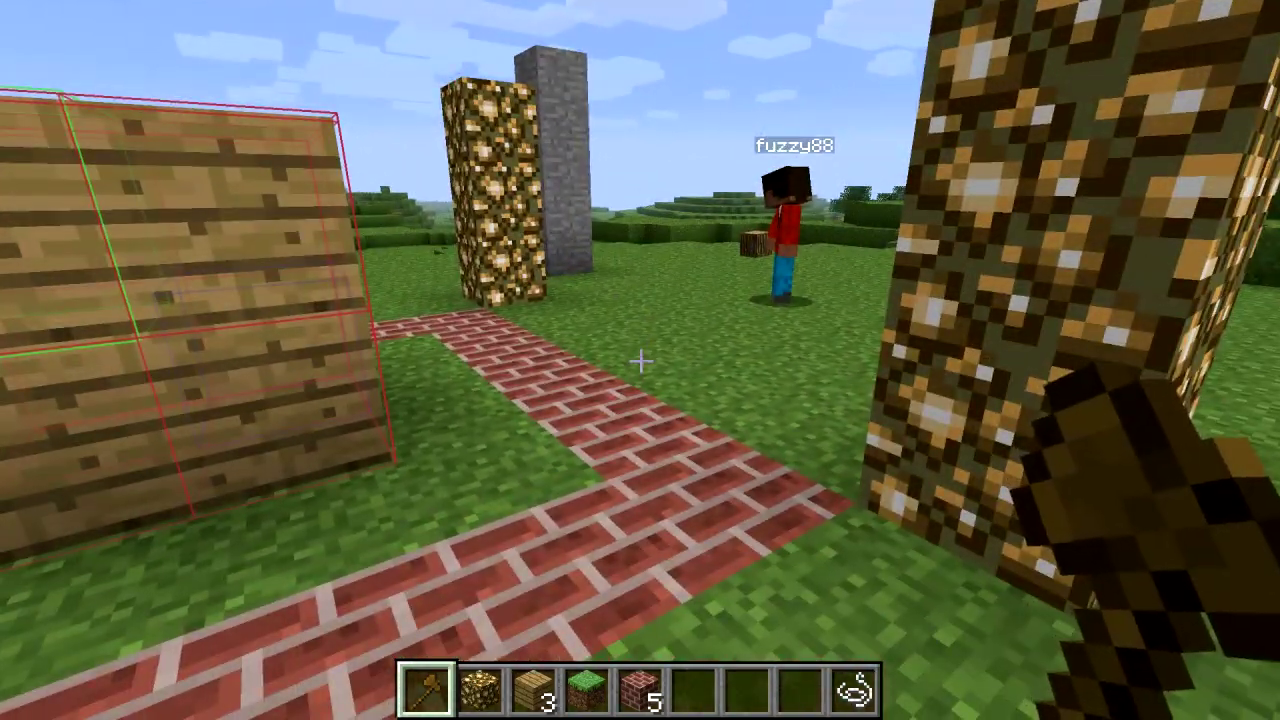
key(a)
key(d)
key(a)
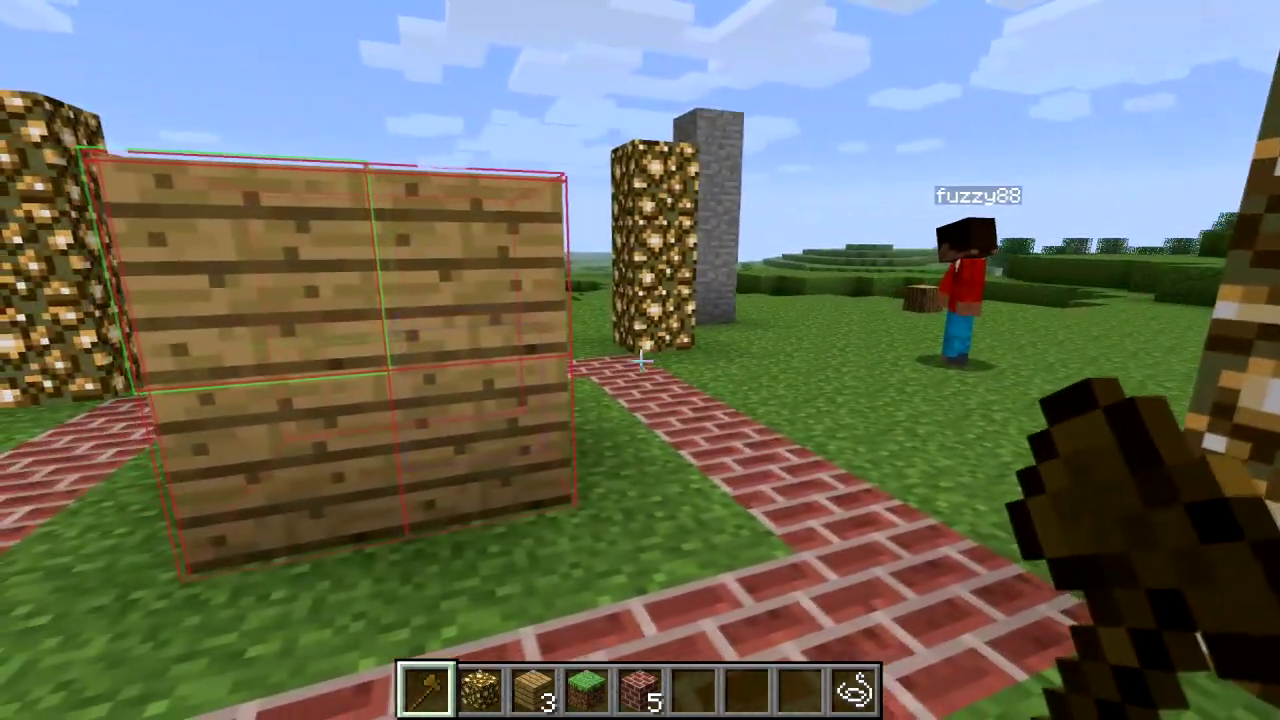
key(d)
key(d)
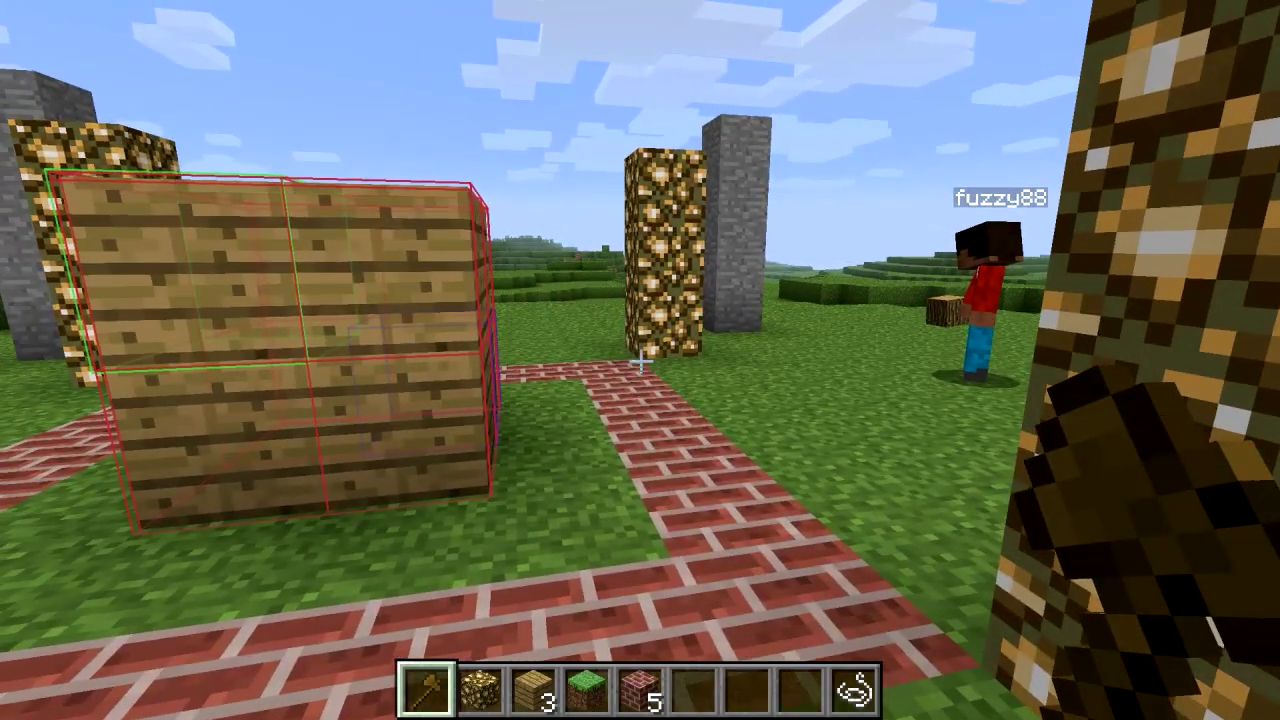
key(a)
key(w)
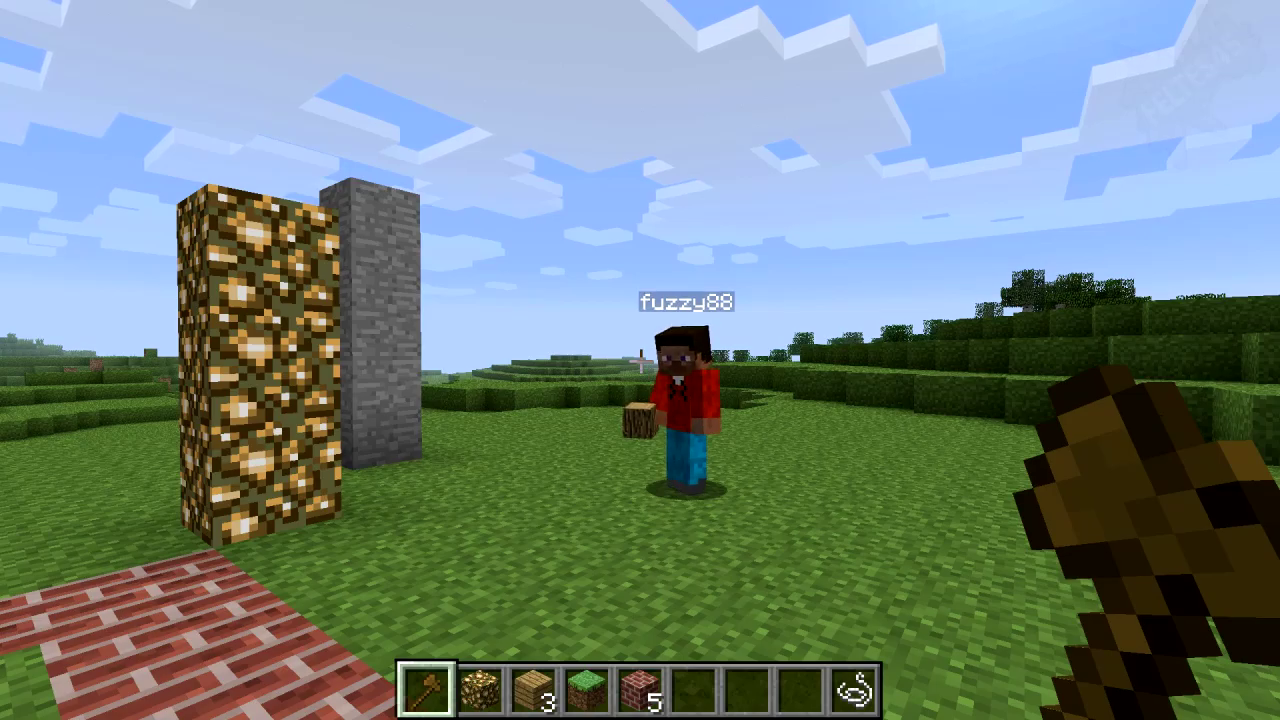
key(s)
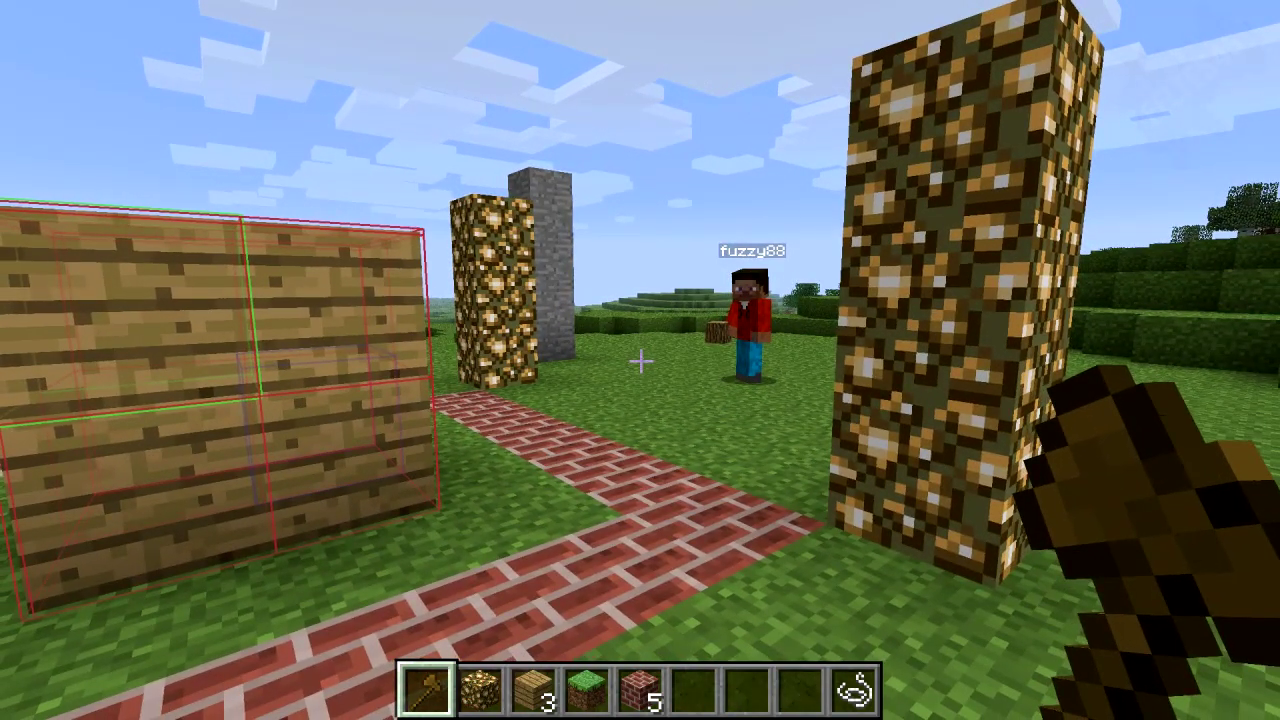
key(d)
key(a)
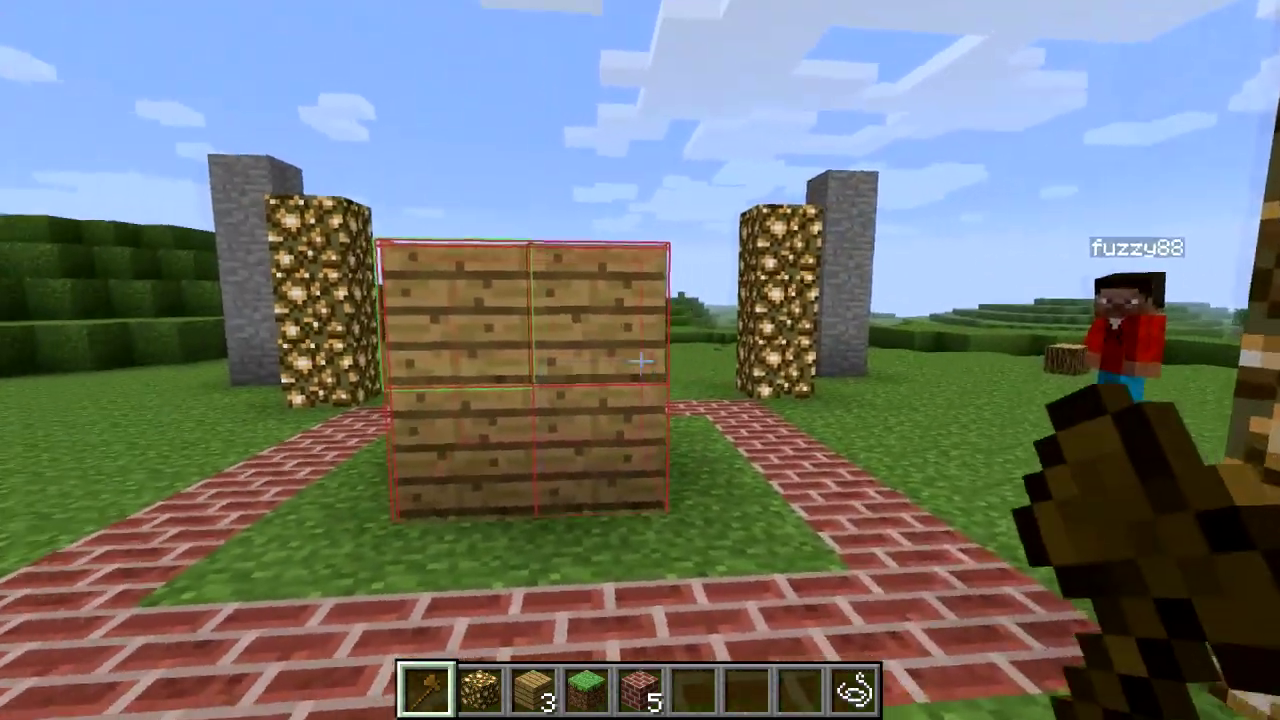
key(a)
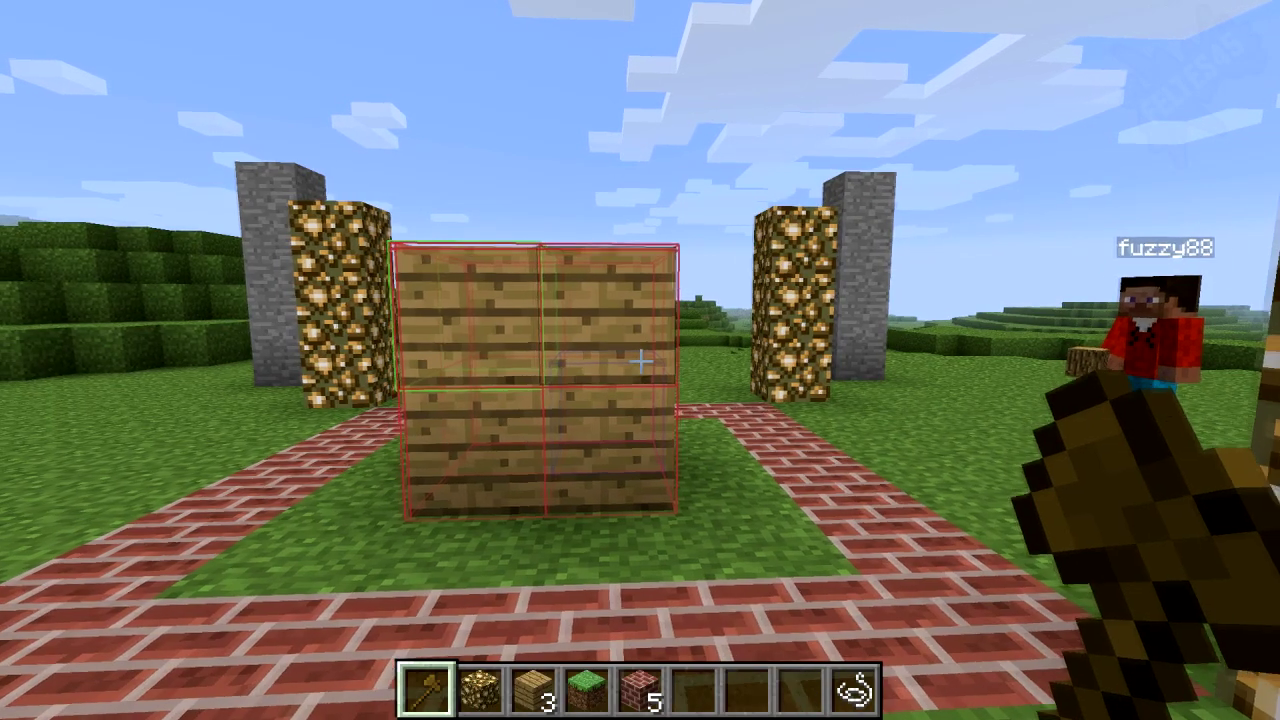
key(w)
key(s)
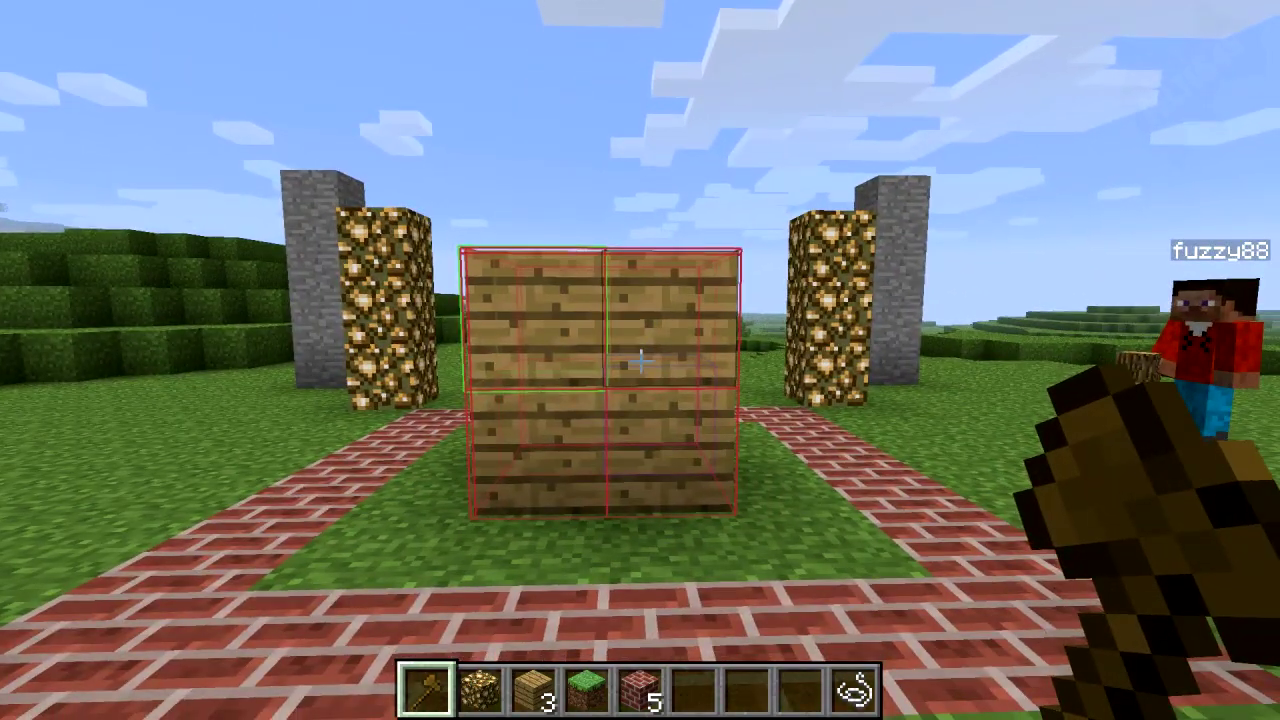
key(a)
key(d)
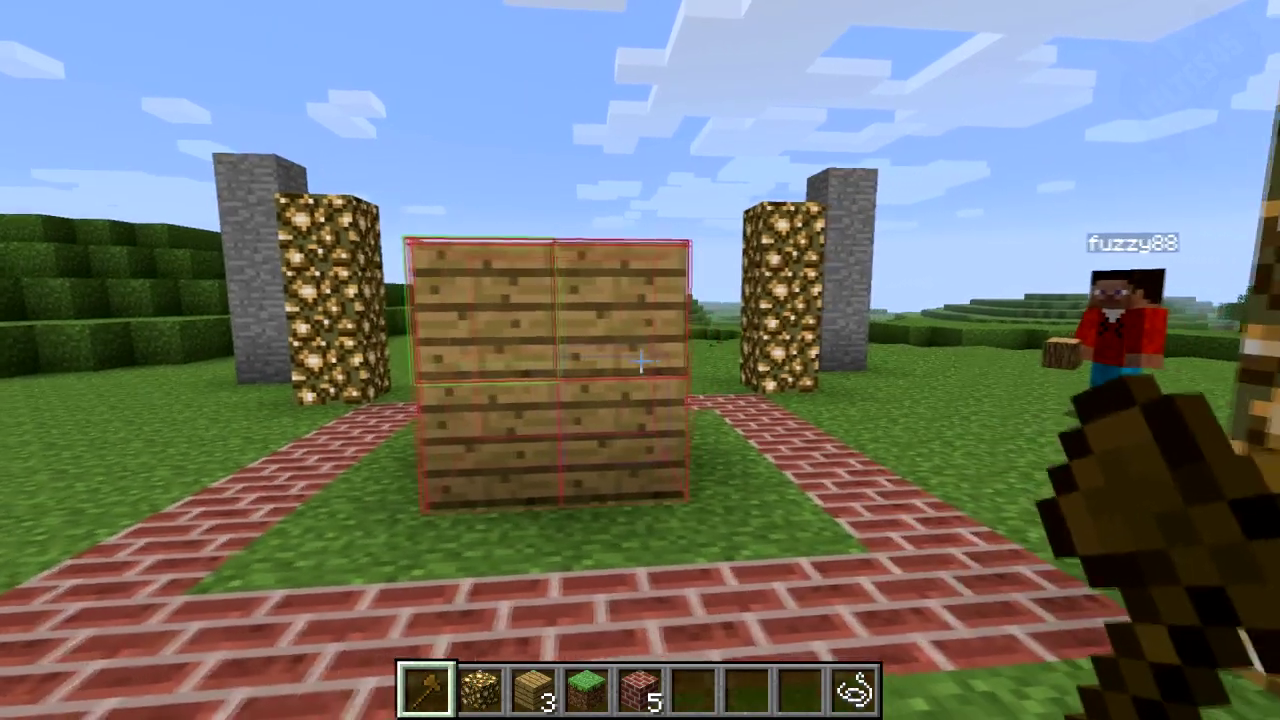
- Add the other player as an owner of the region lol using the /region addowner command with that player's username
key(t)
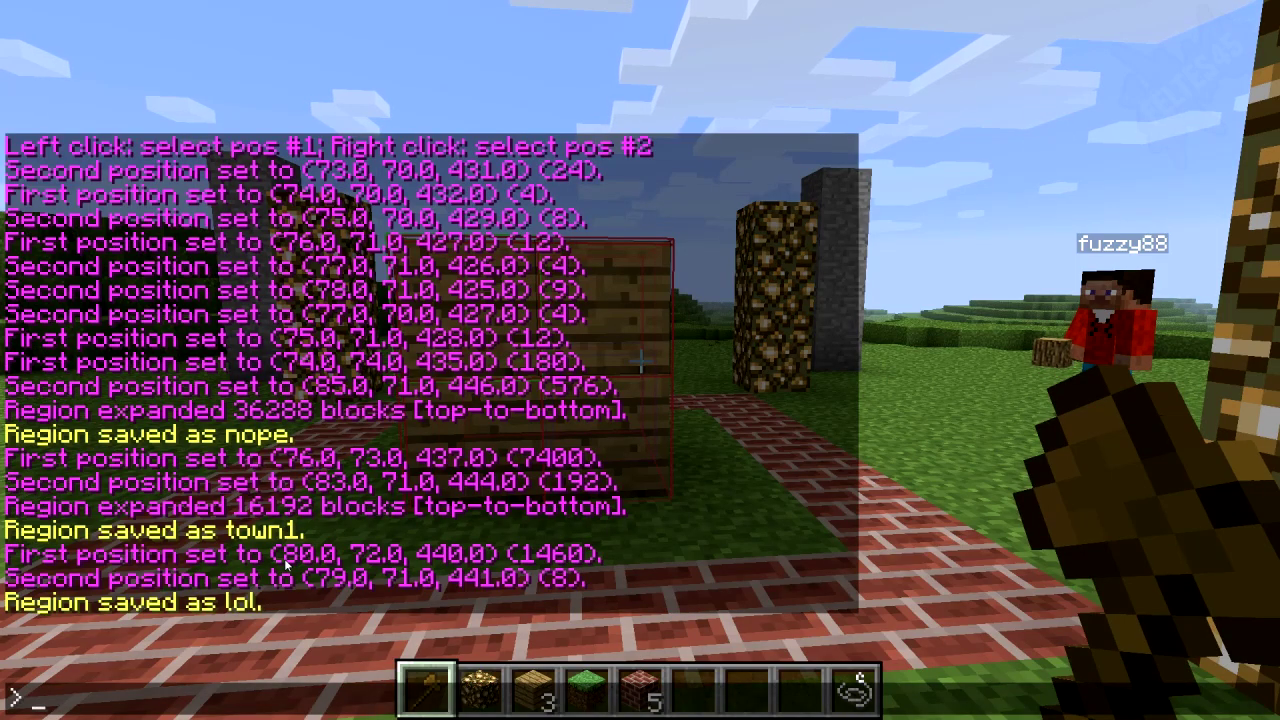
text(/region addowner lol fuzz)
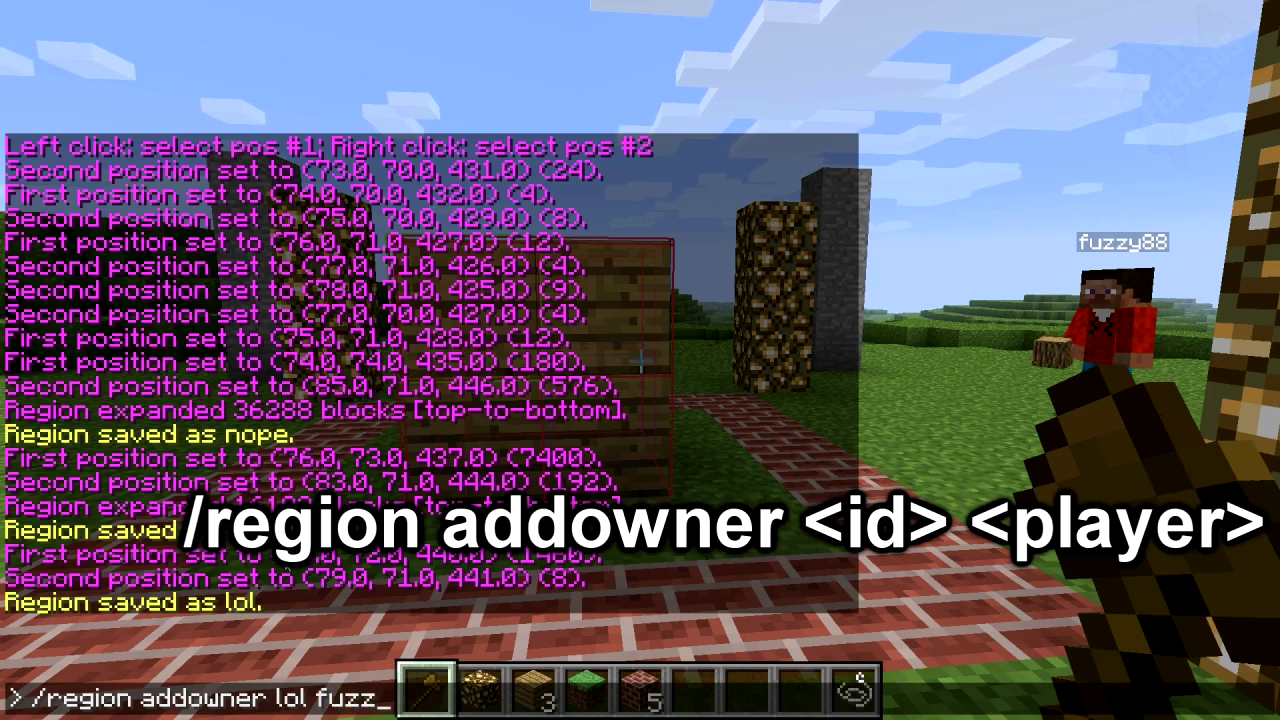
text(88)
key(Return)
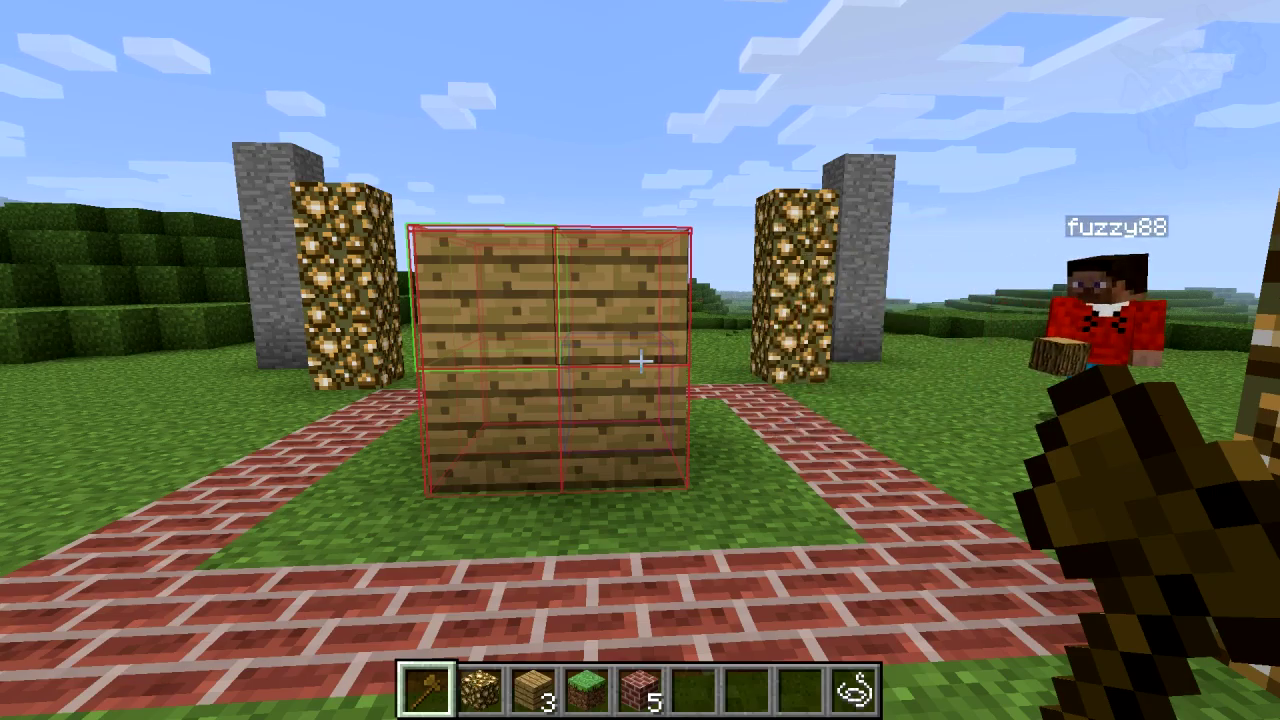
- Move the wand selection off the plank cube onto two adjacent grass blocks outside the build
key(a)
key(d)
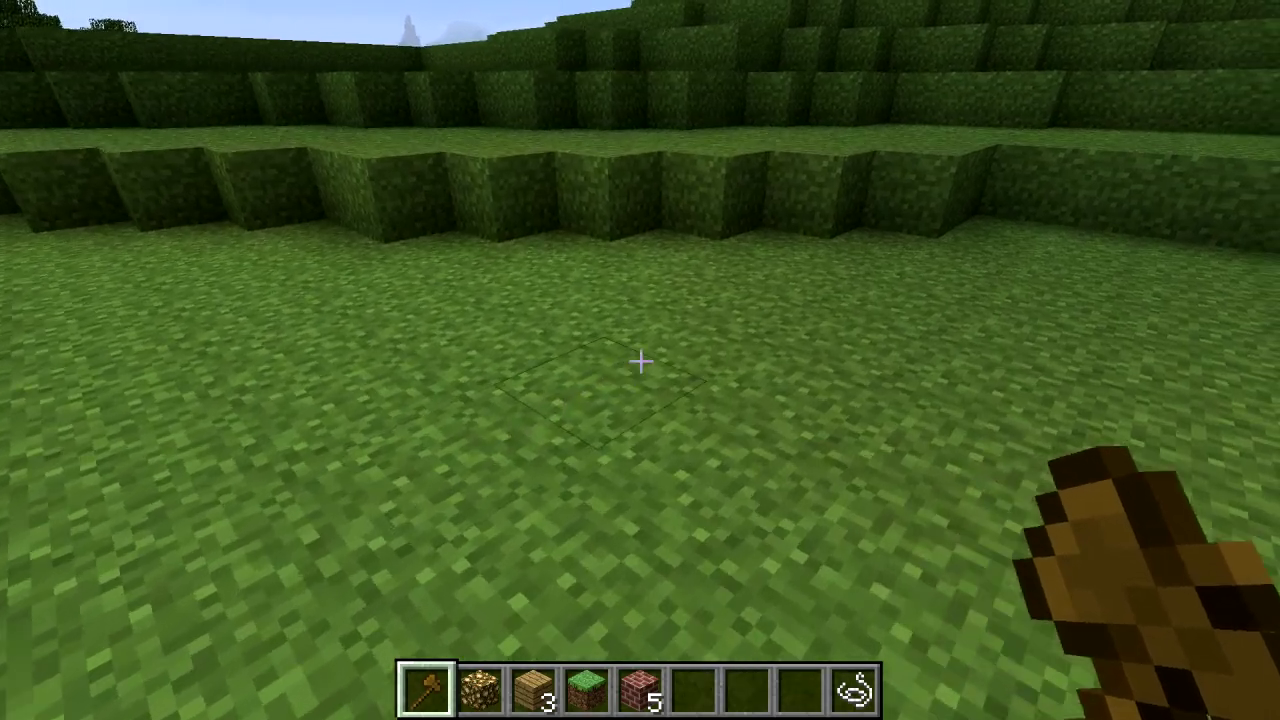
right_click(640, 360)
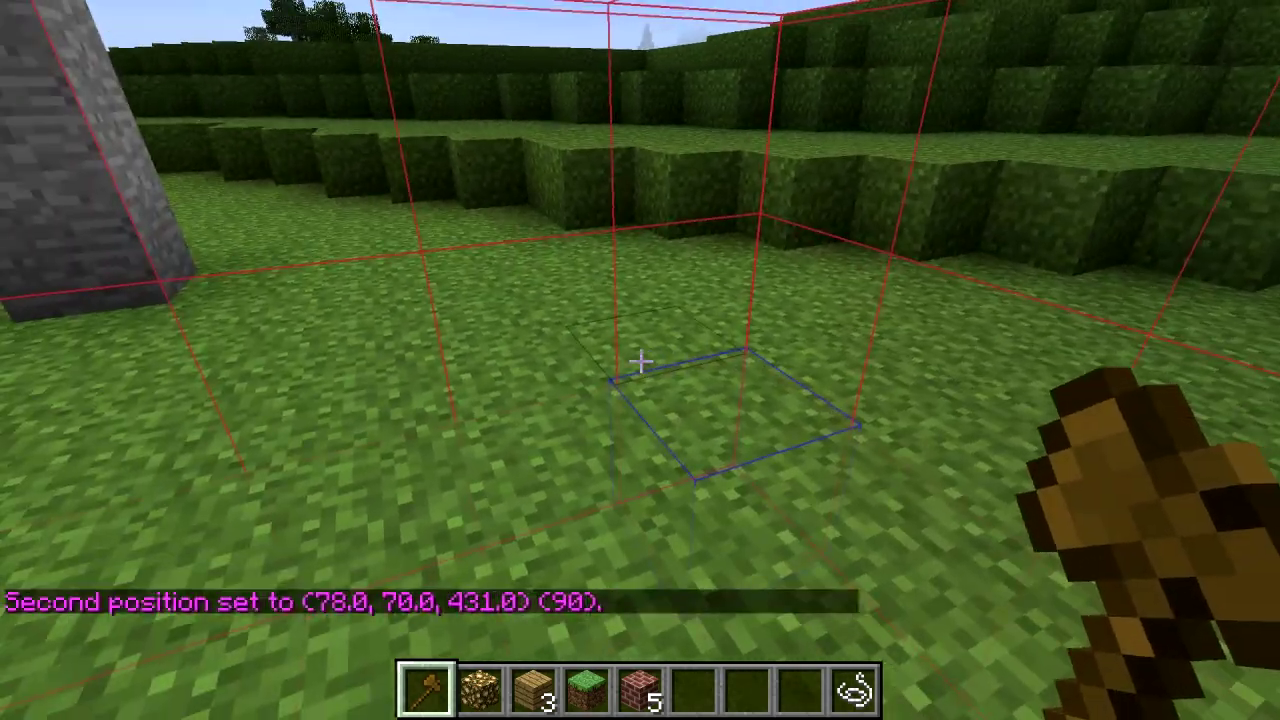
click(640, 360)
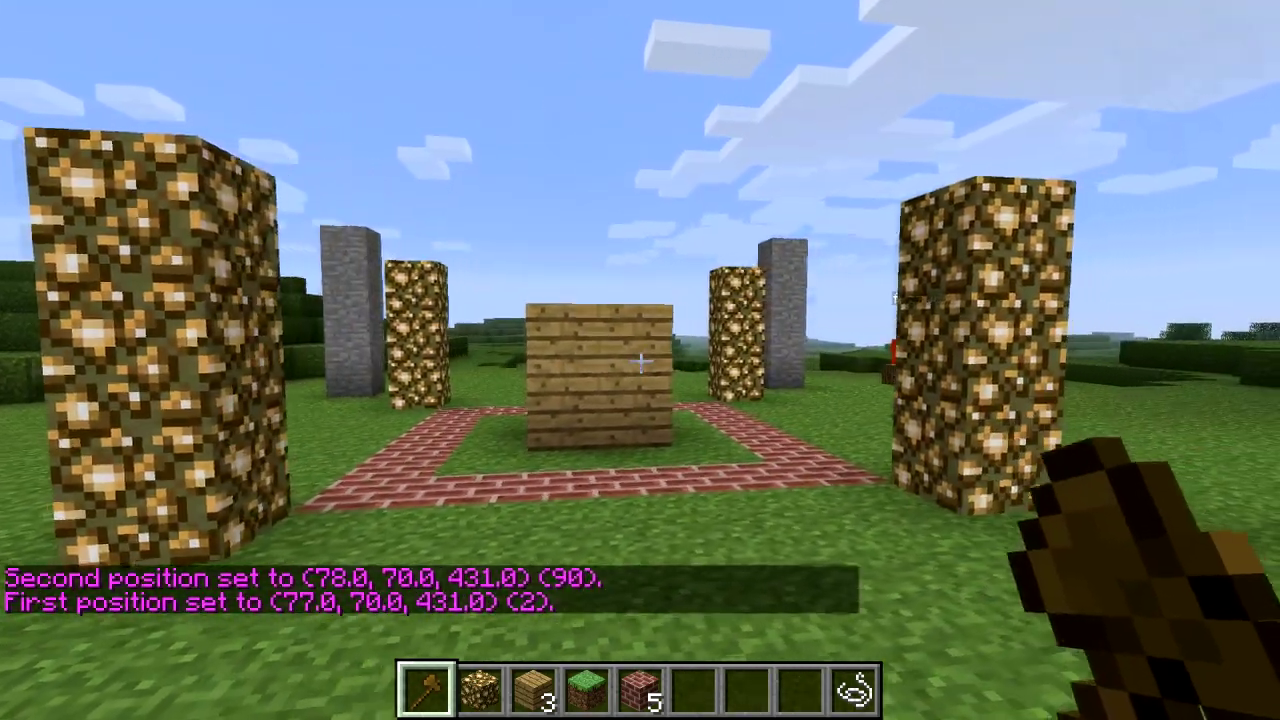
- Set the world time to 0 using the /time set command
key(w)
key(s)
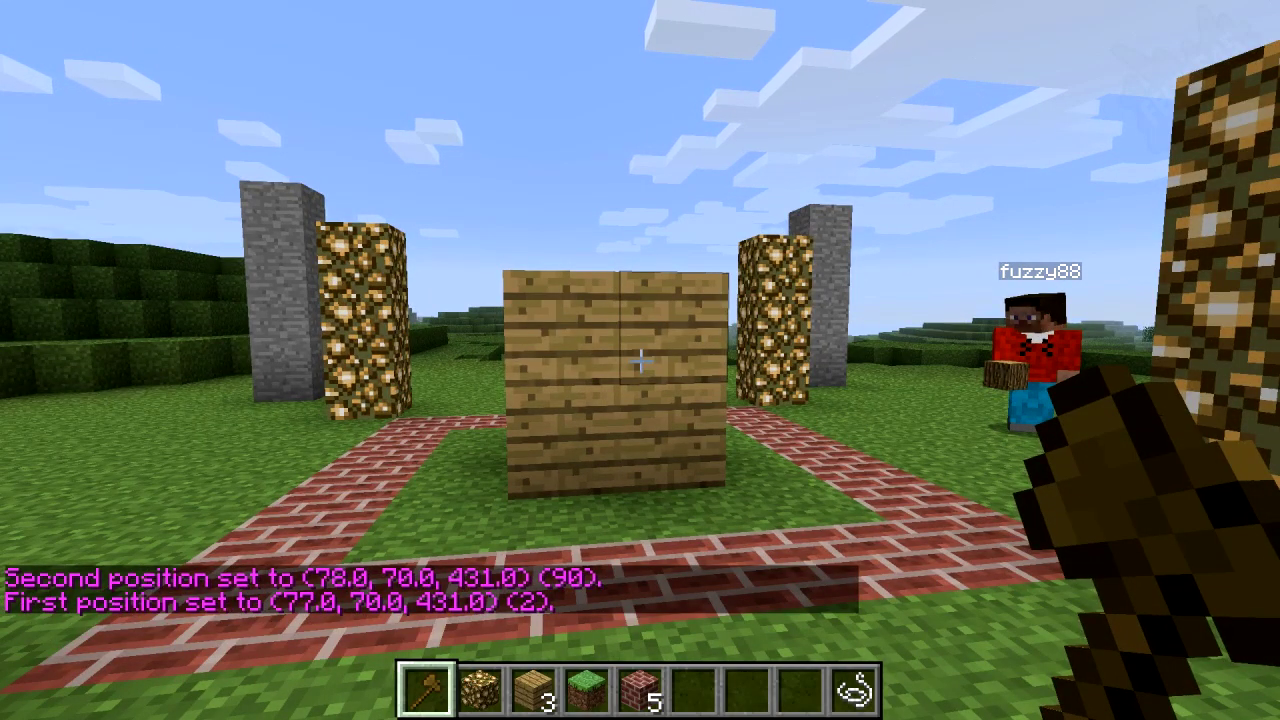
key(w)
key(s)
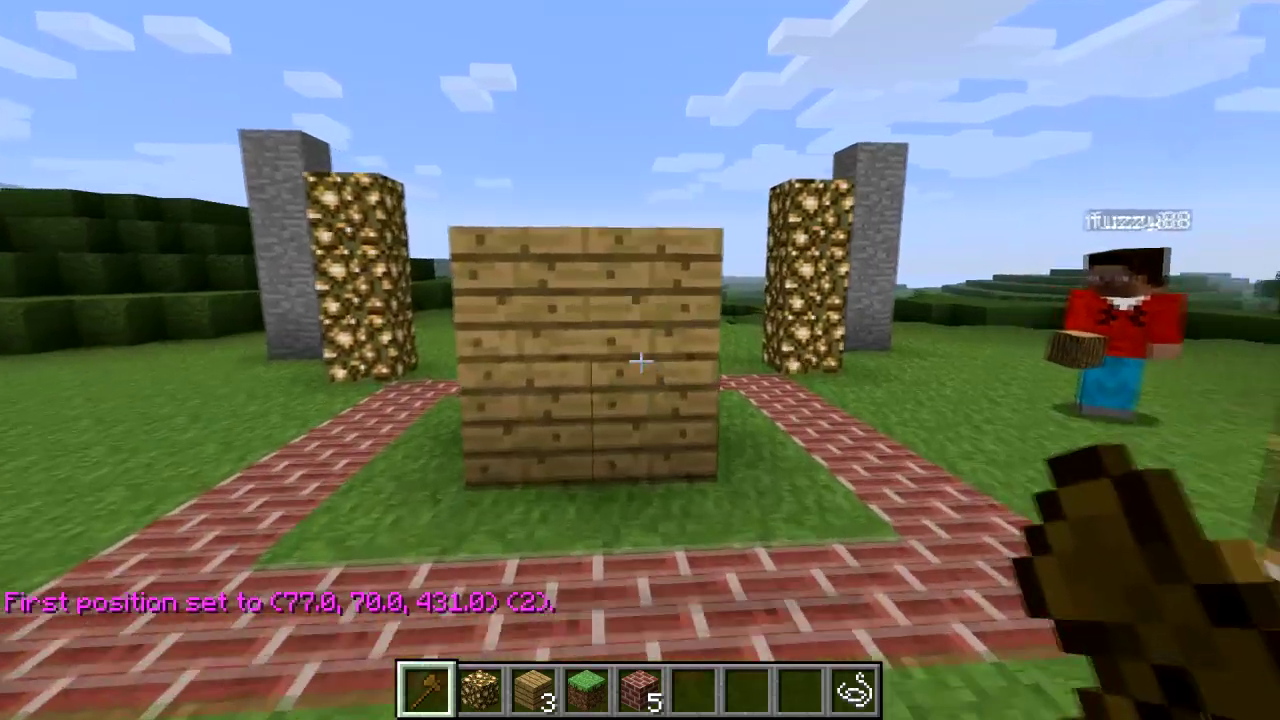
key(slash)
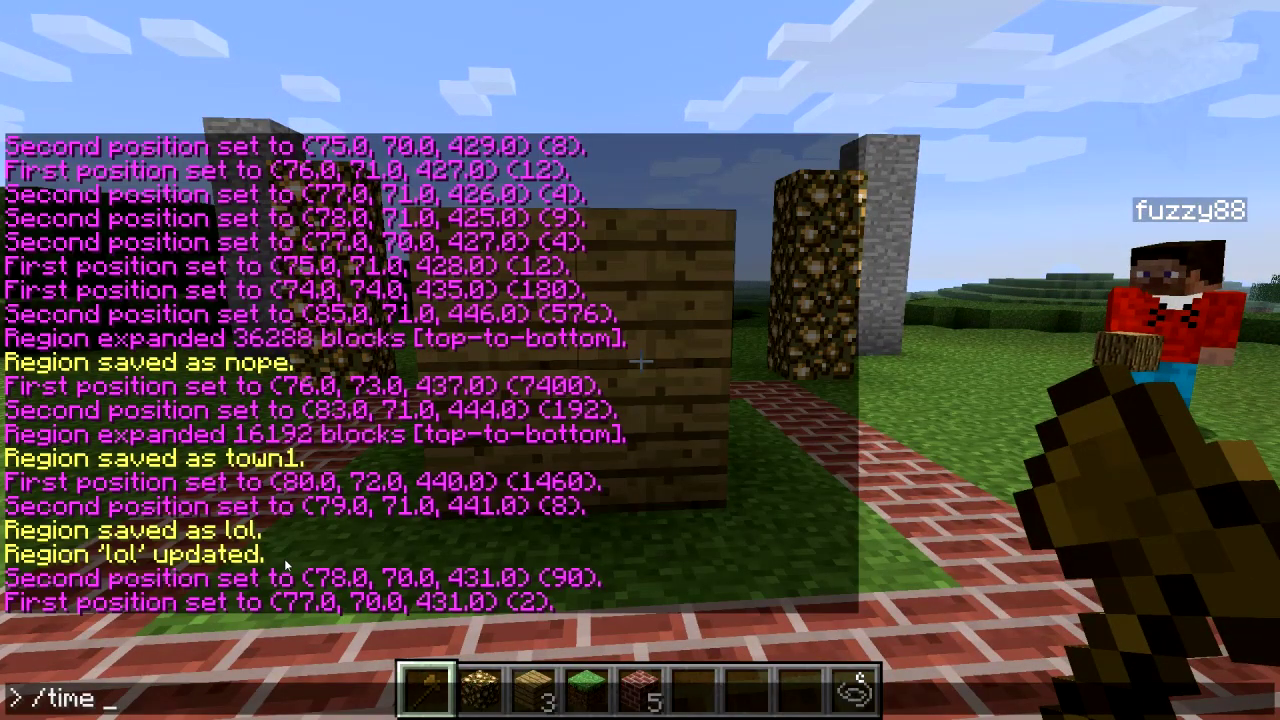
text(time set 0)
key(Return)
- Examine the plank cube, the glowstone pillars and the outer stone pillars that mark the nested regions
key(s)
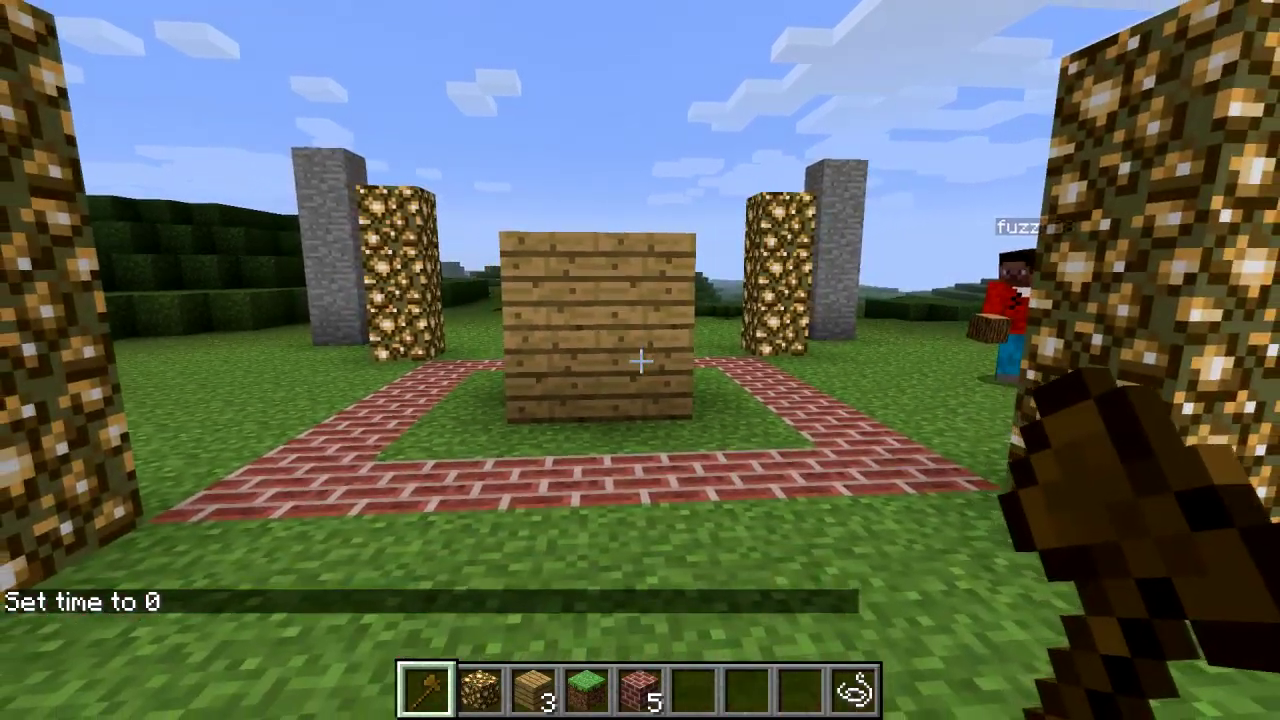
key(w)
key(s)
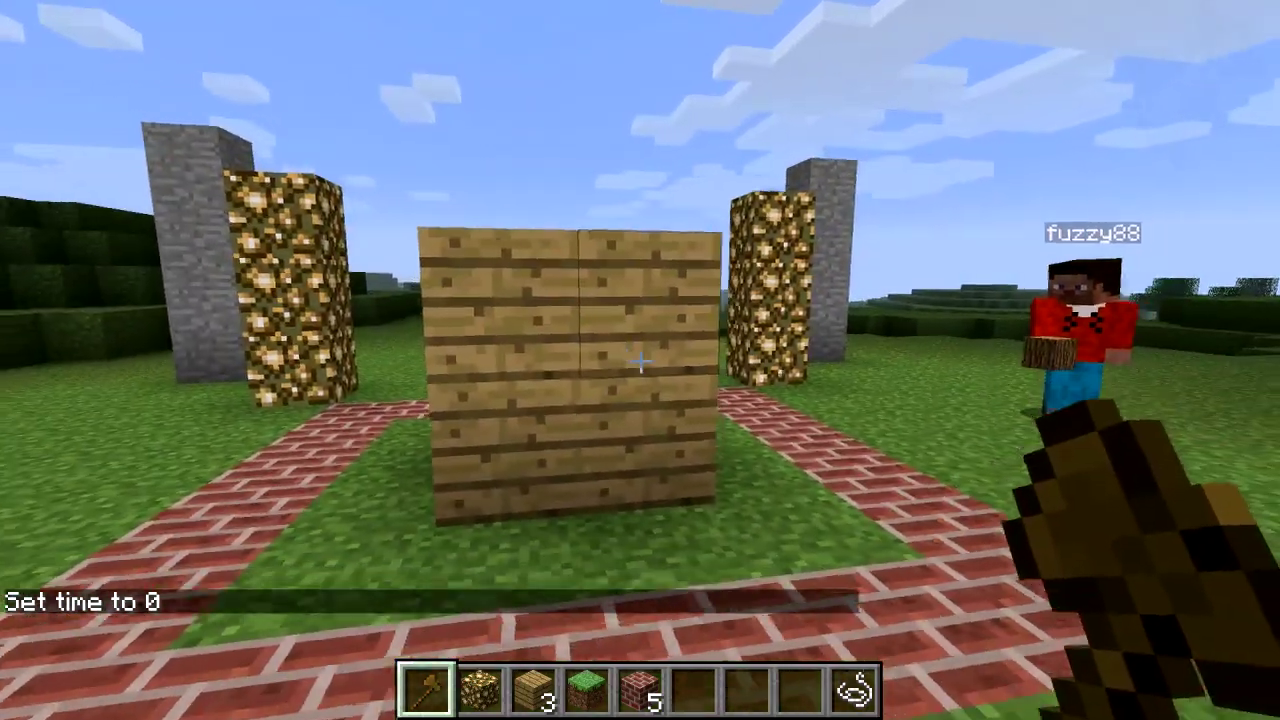
key(w)
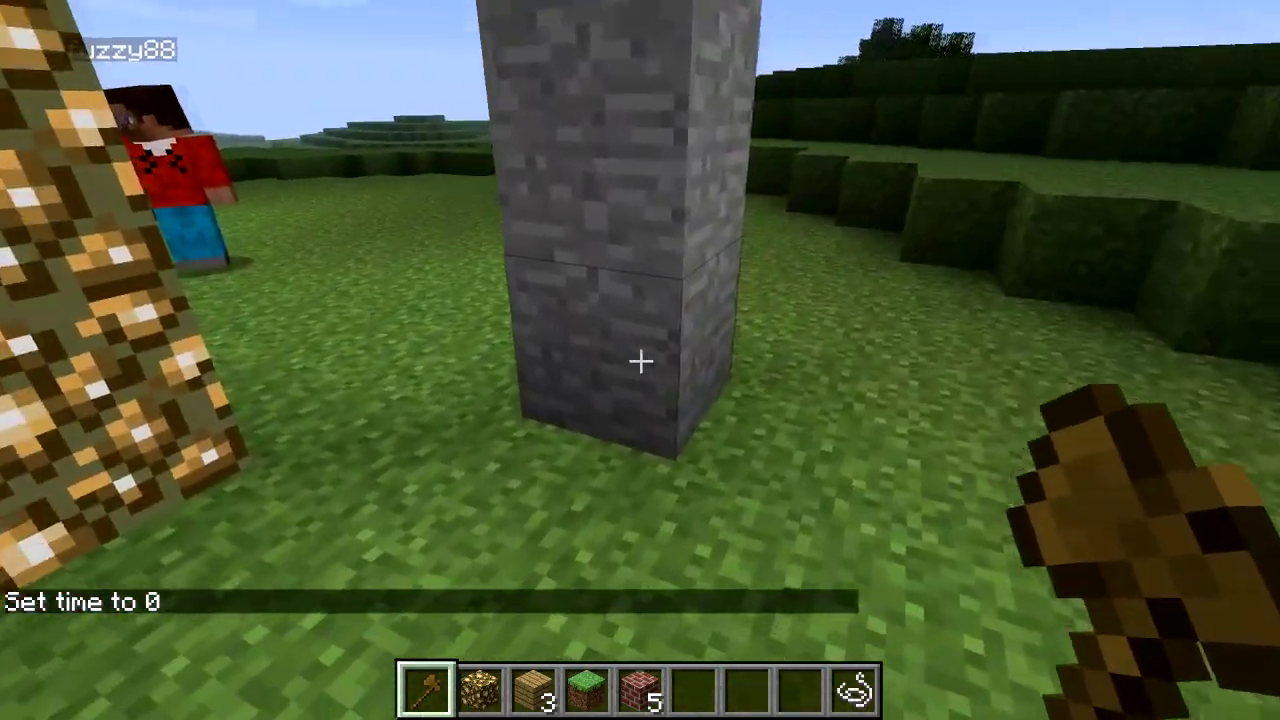
key(s)
key(a)
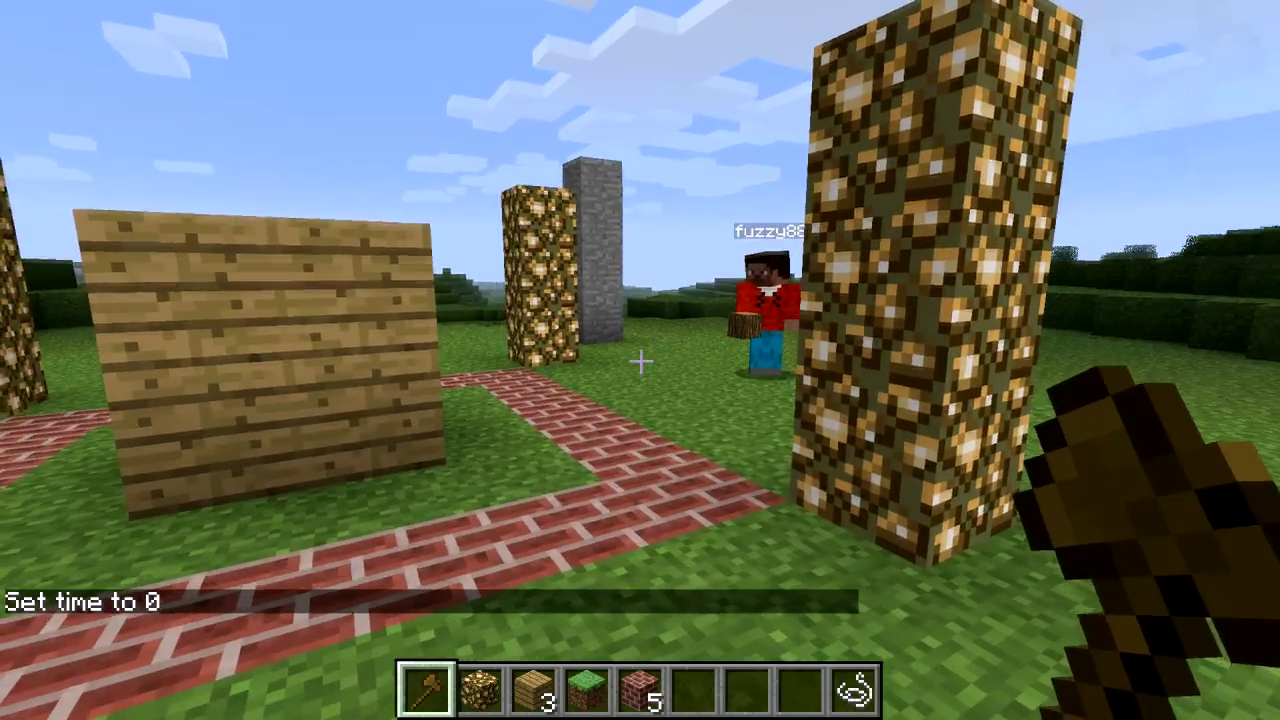
key(d)
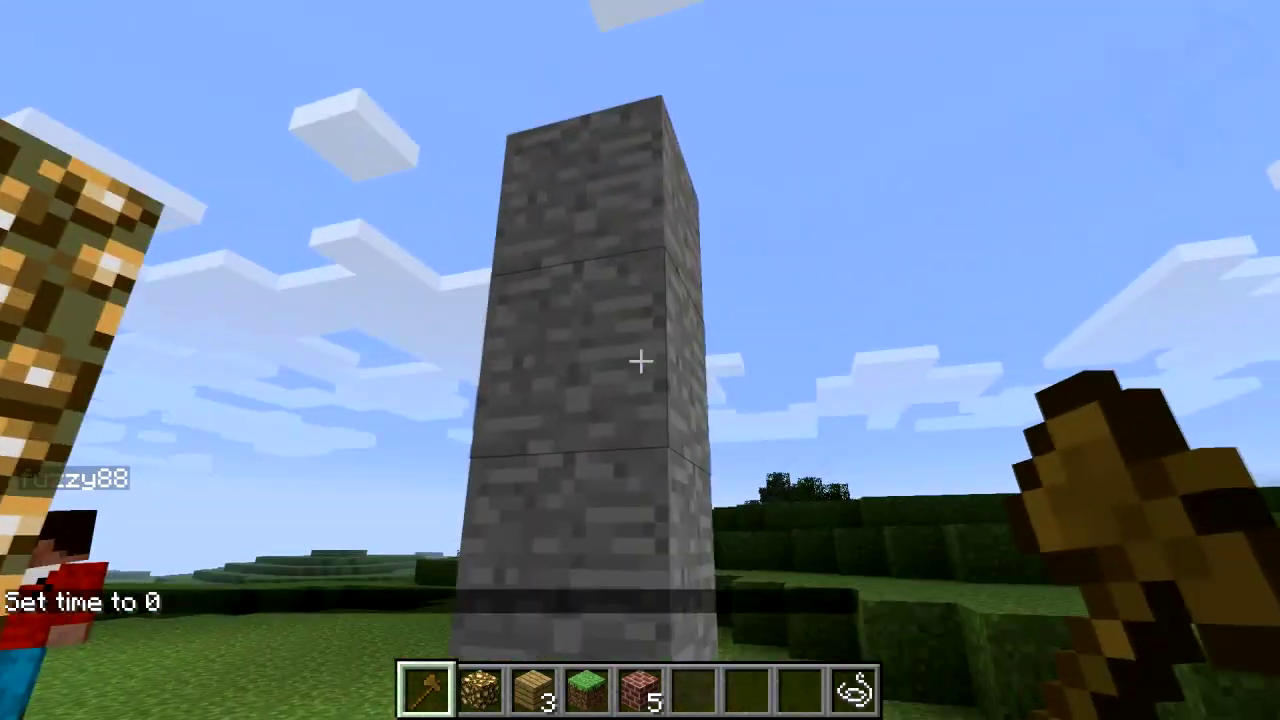
key(s)
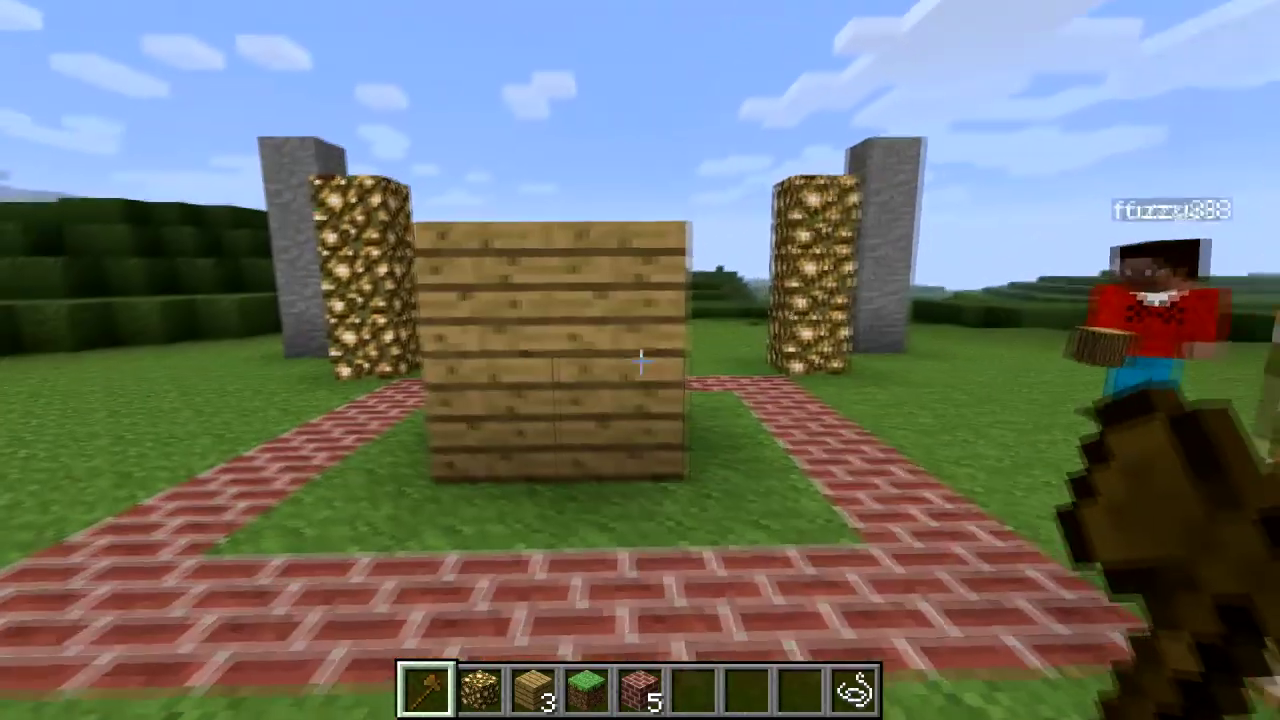
key(w)
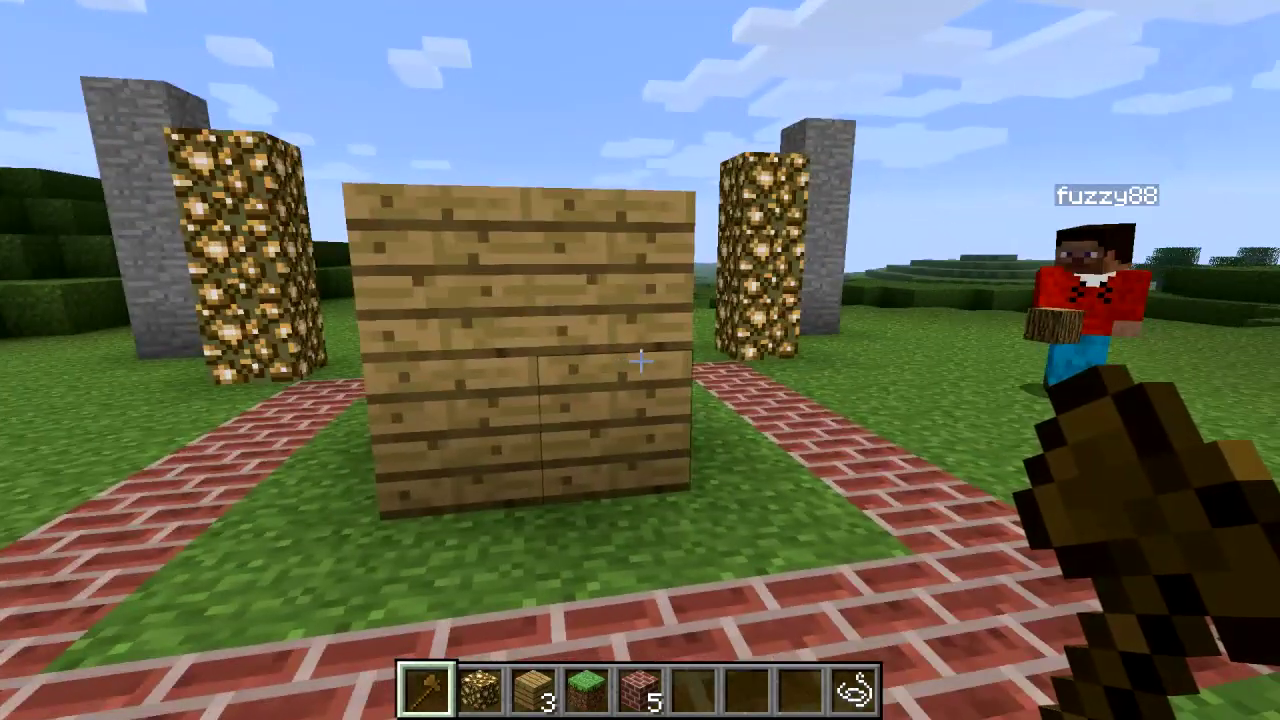
key(s)
key(d)
key(w)
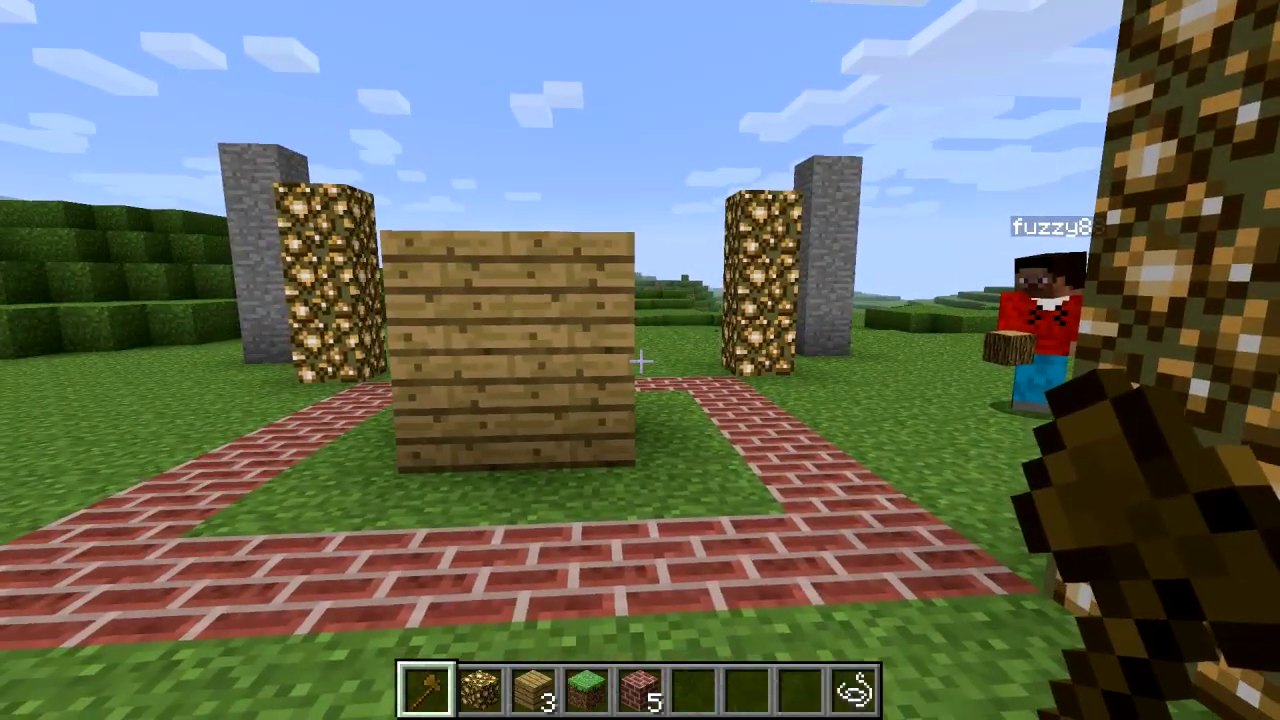
- Make town1 the parent of the region lol using the /region setparent command
key(t)
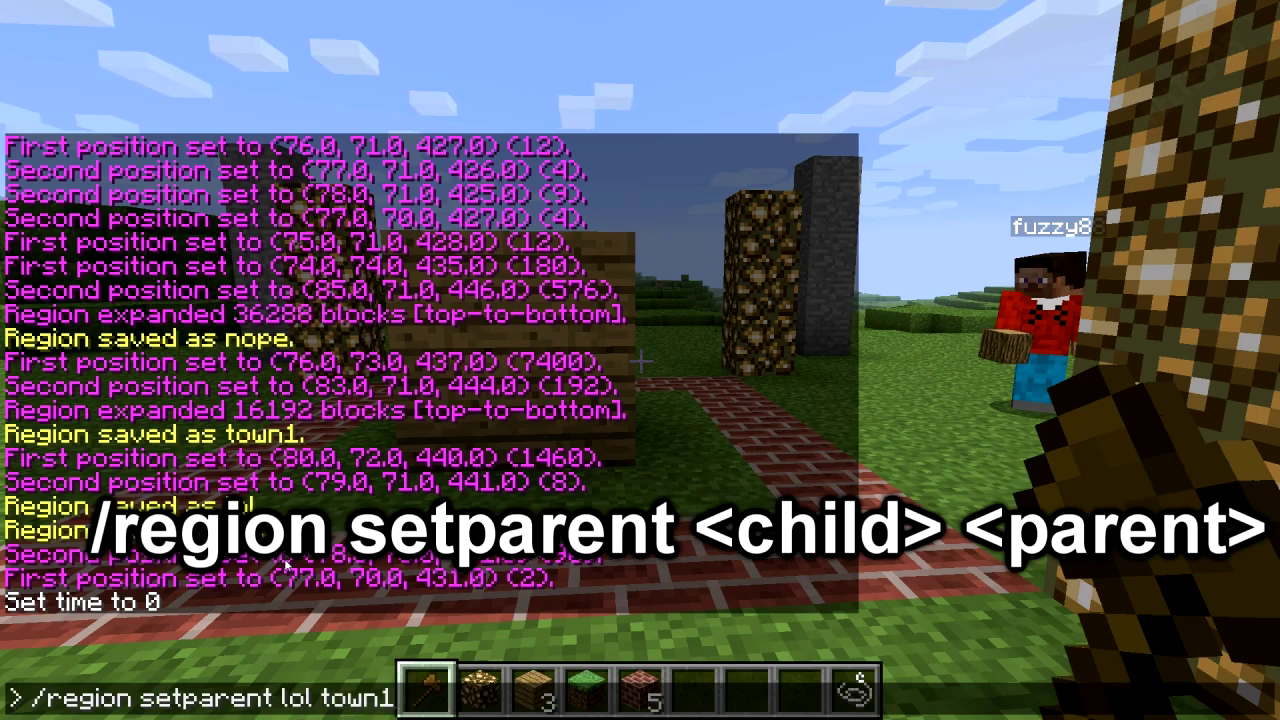
key(Return)
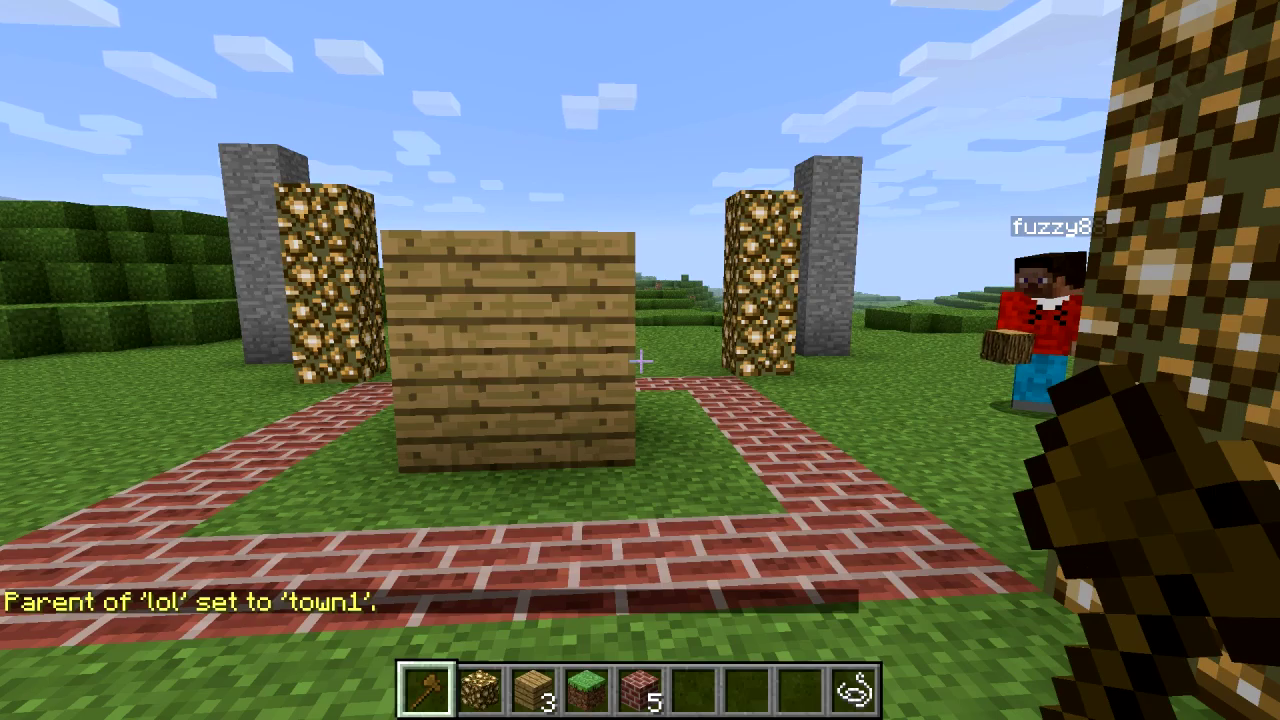
- Inspect the glowstone pillars marking the town region and the stone pillars marking the outer region
key(s)
key(w)
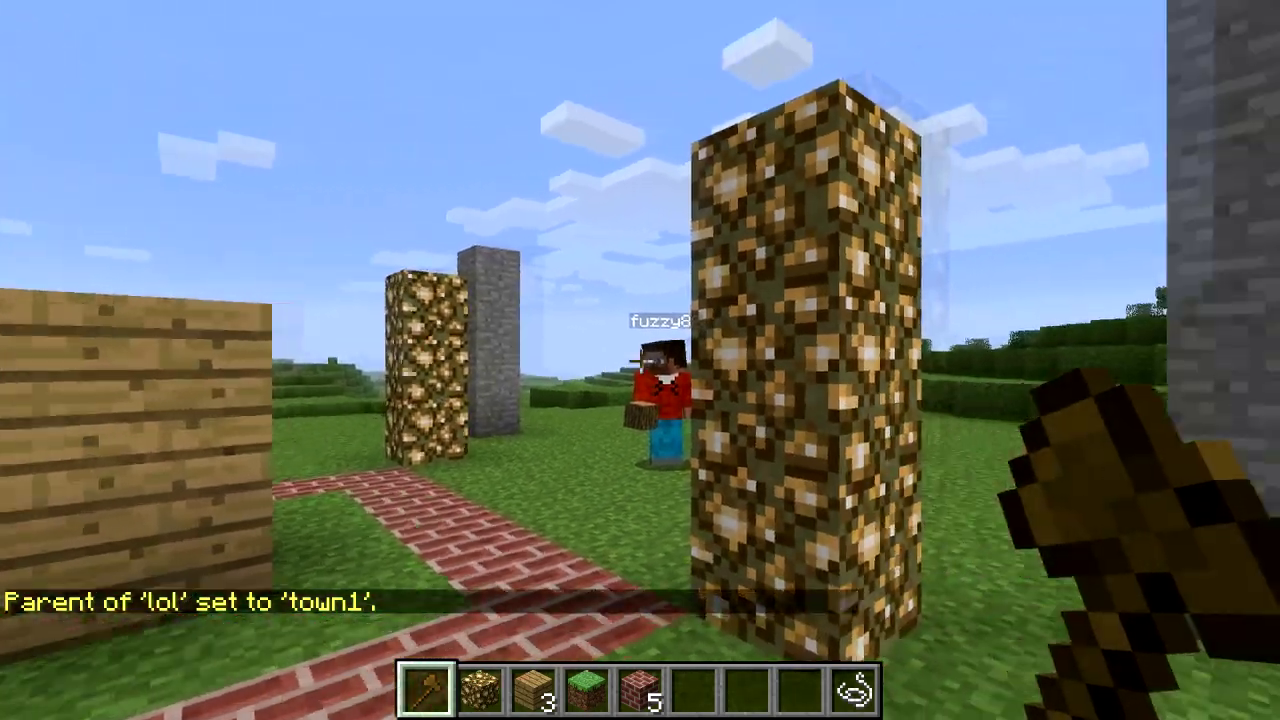
key(d)
key(d)
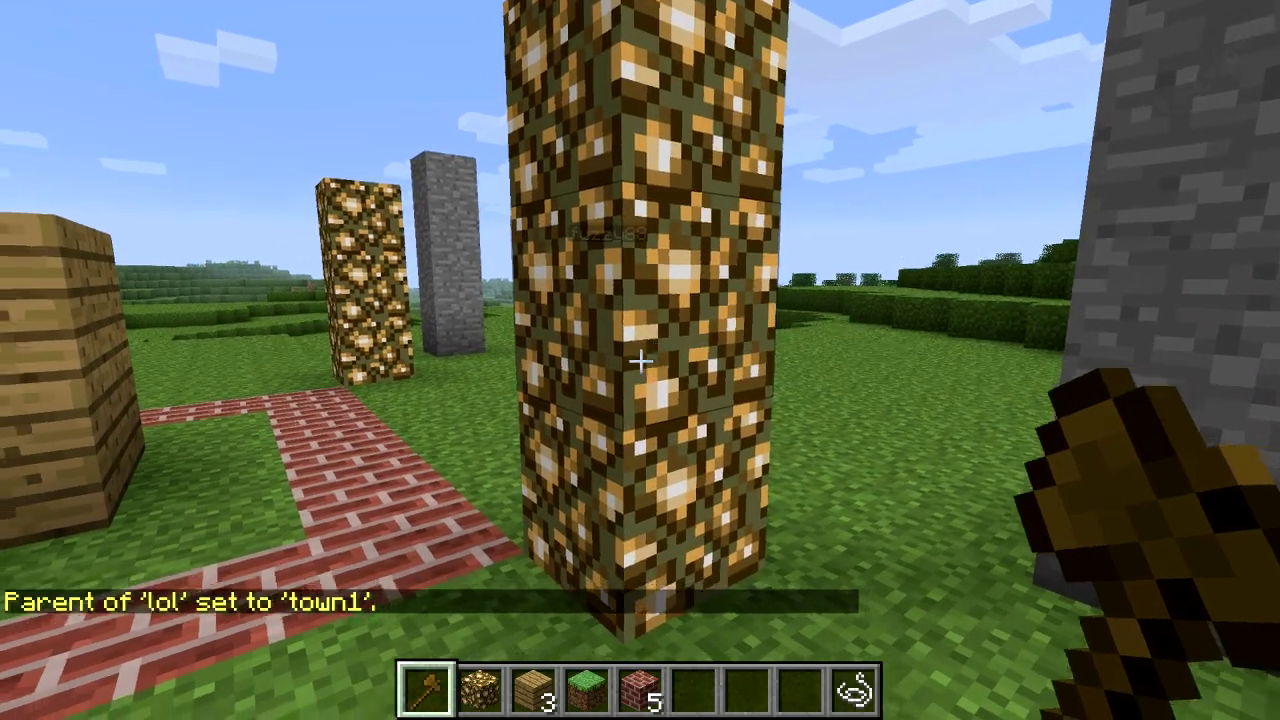
key(a)
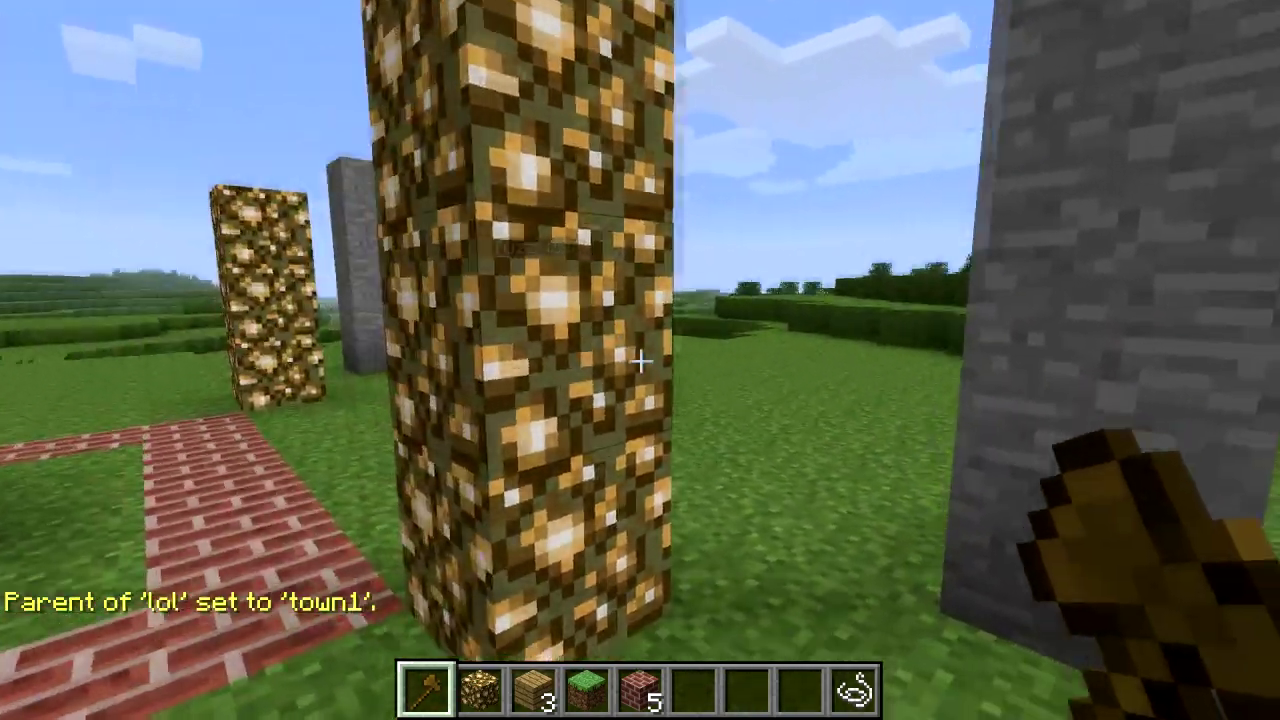
key(s)
key(d)
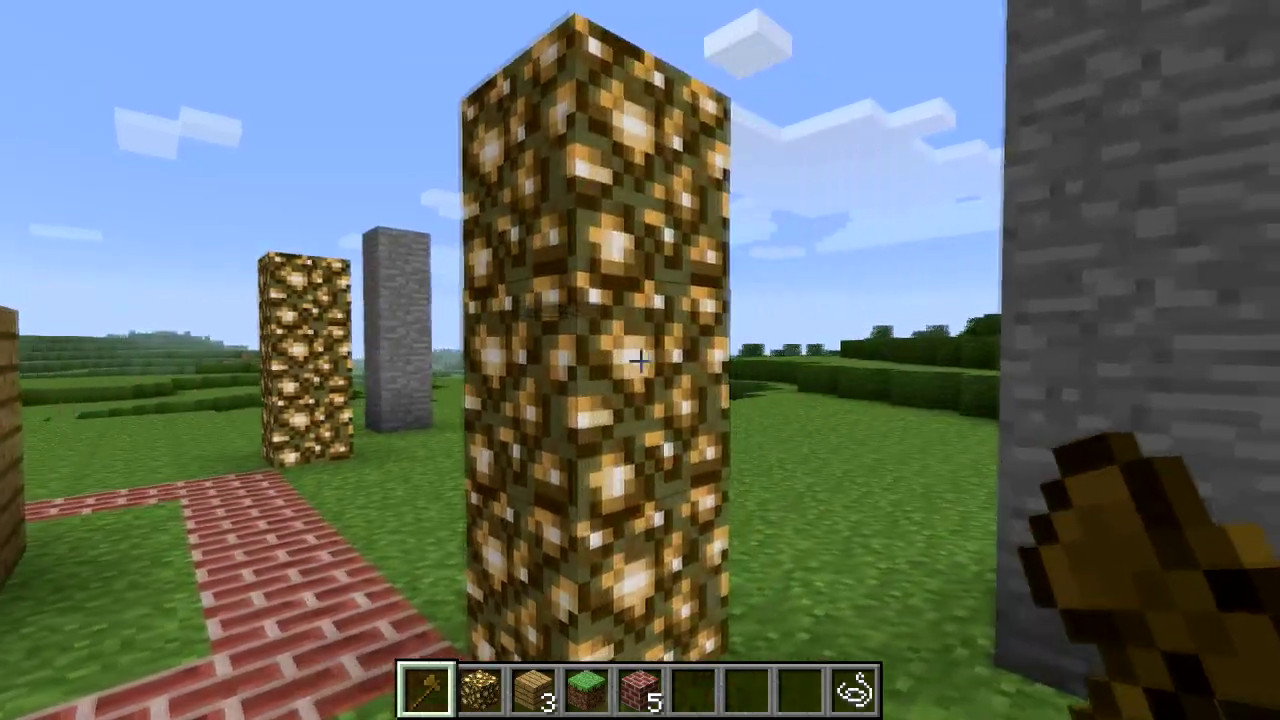
key(a)
key(w)
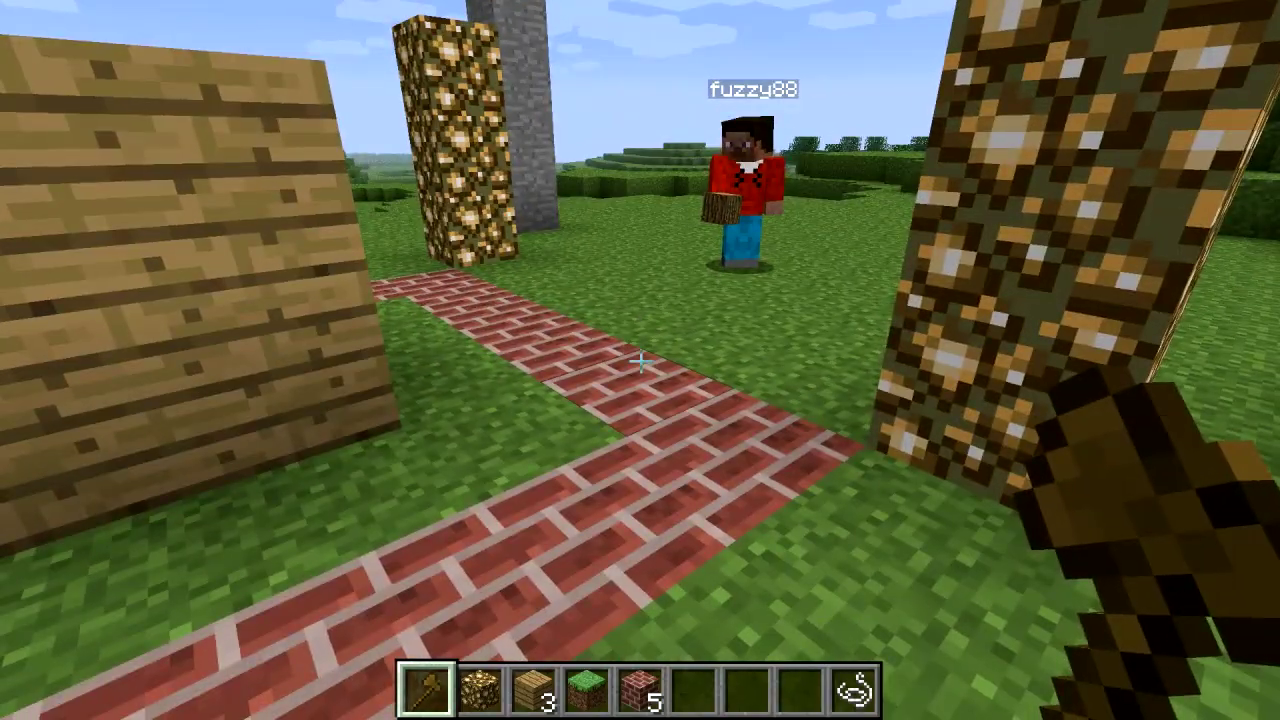
key(w)
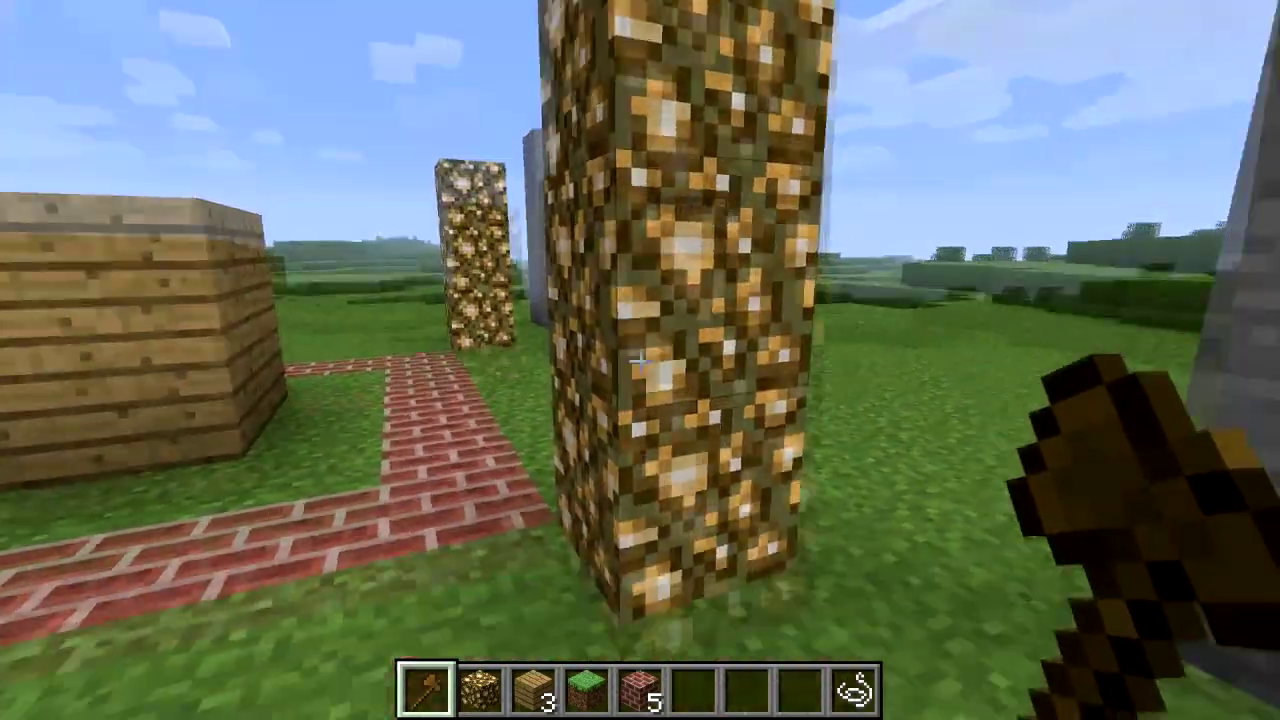
key(w)
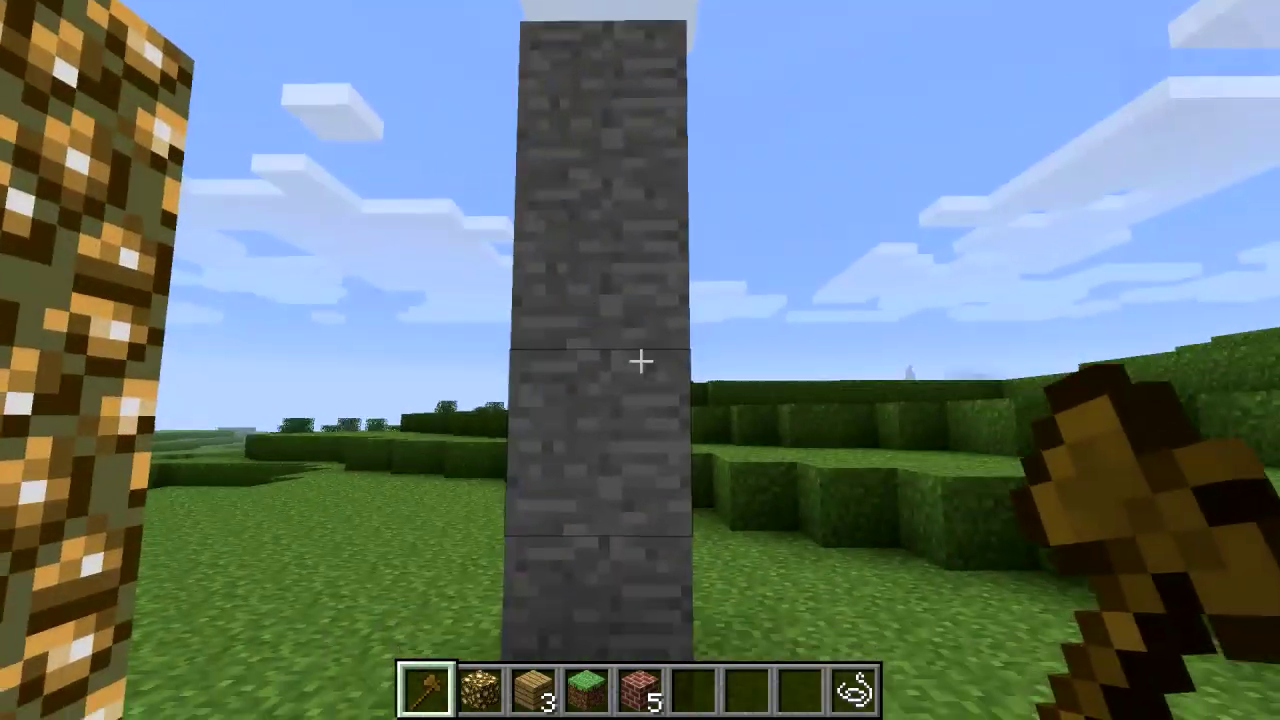
key(s)
key(w)
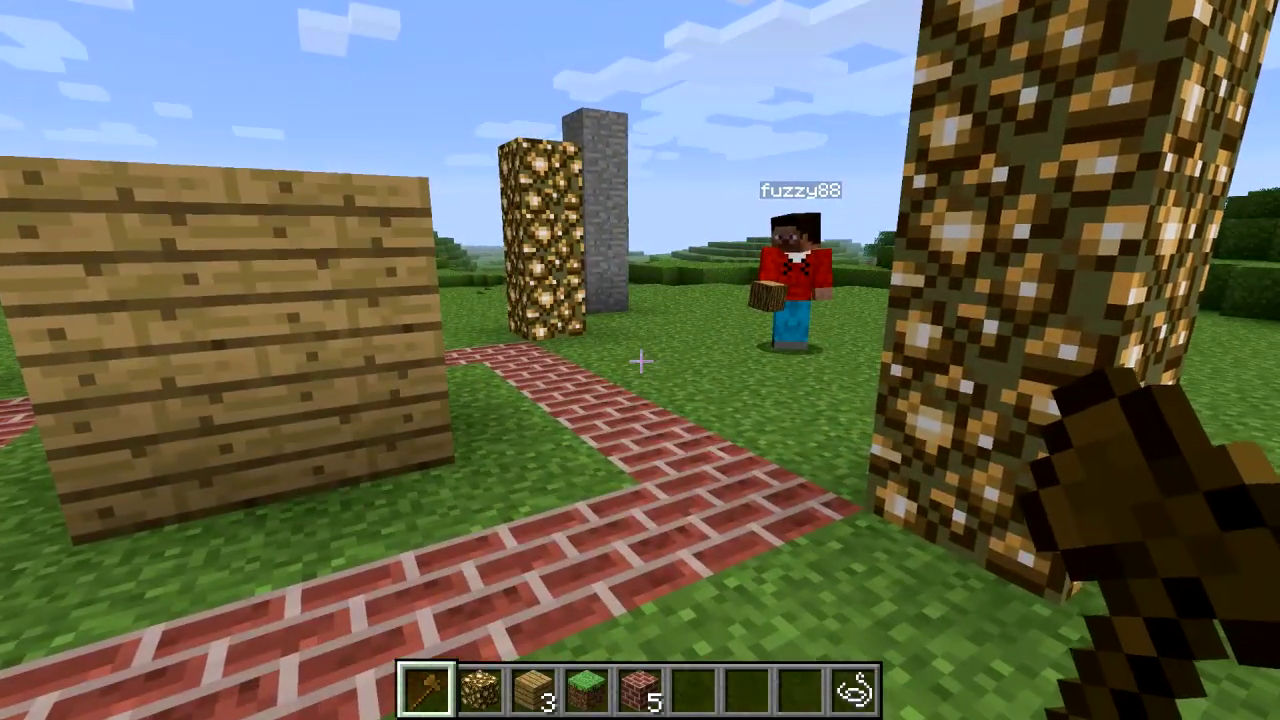
- Make nope the parent of the region town1 using the /region setparent command
key(slash)
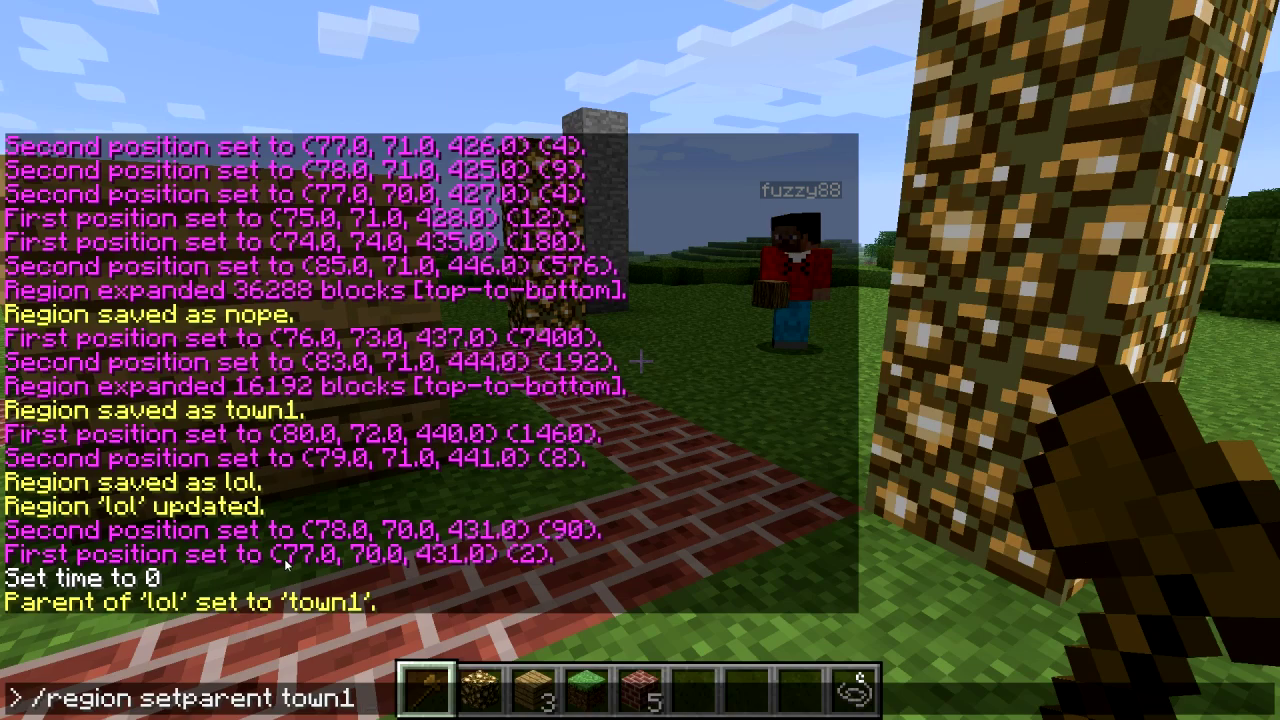
text(pe)
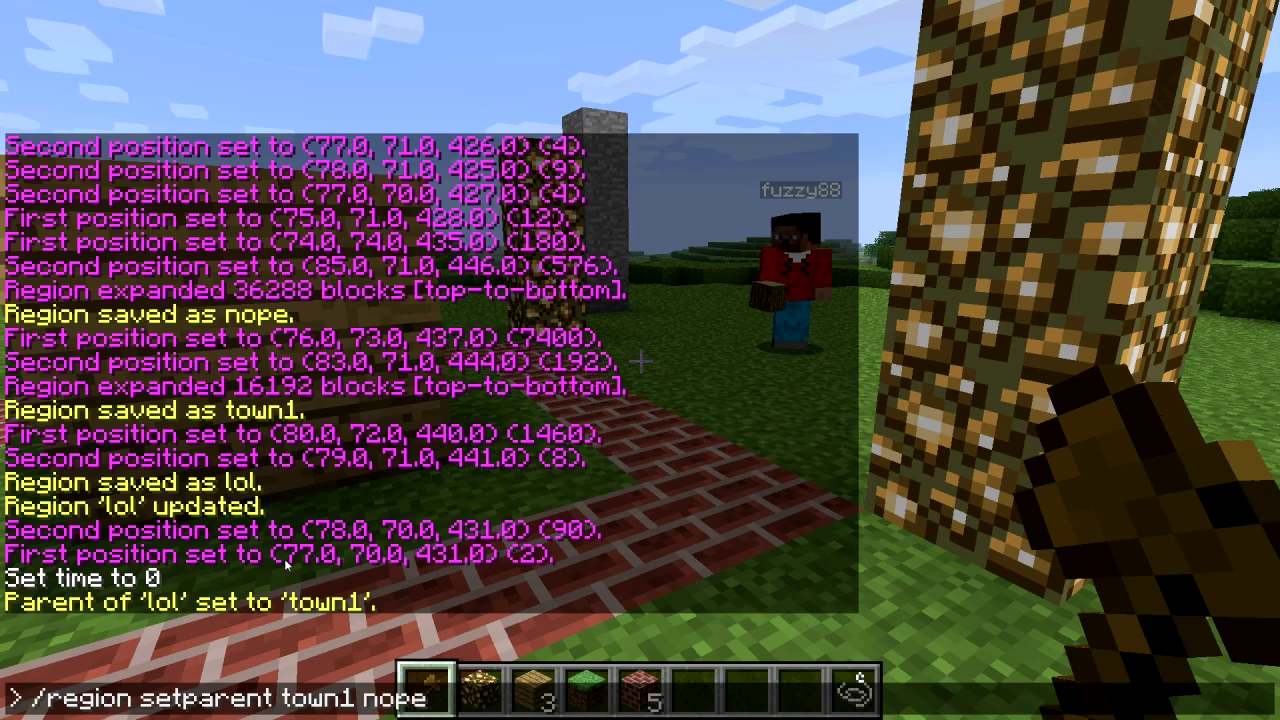
key(Return)
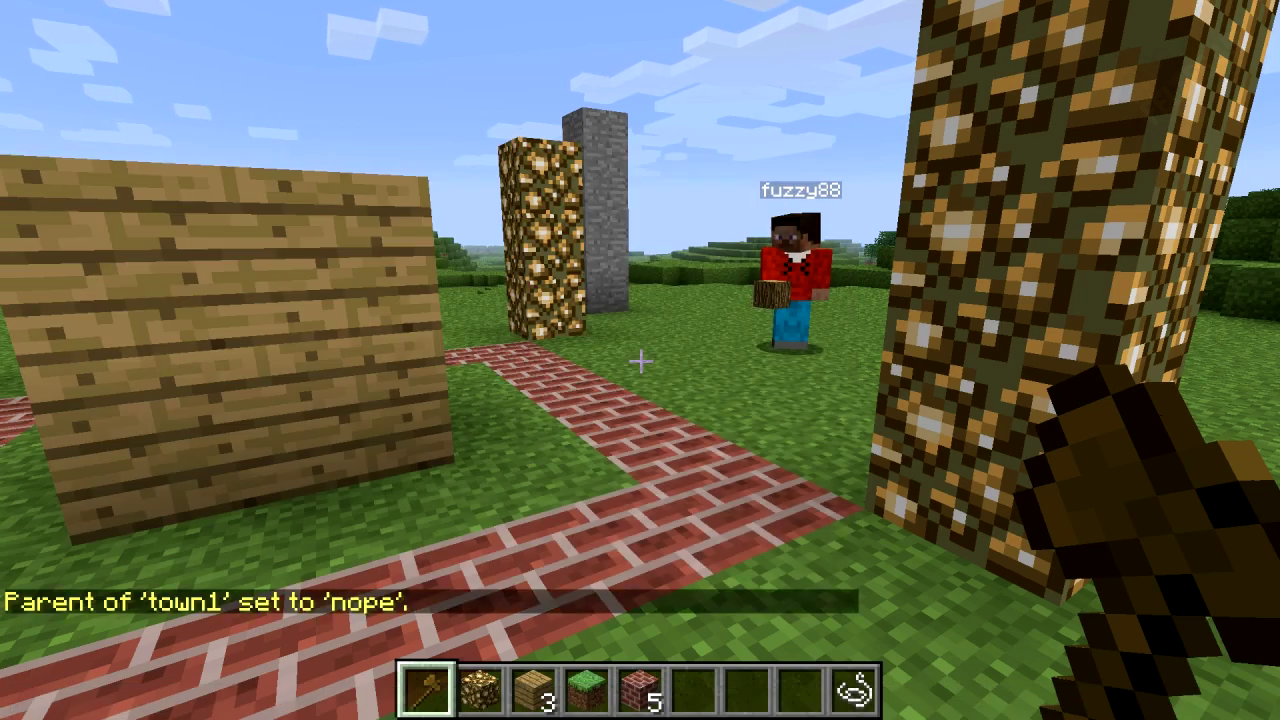
- Look over the plank floor inside the brick border and open the chat for a command
key(d)
key(a)
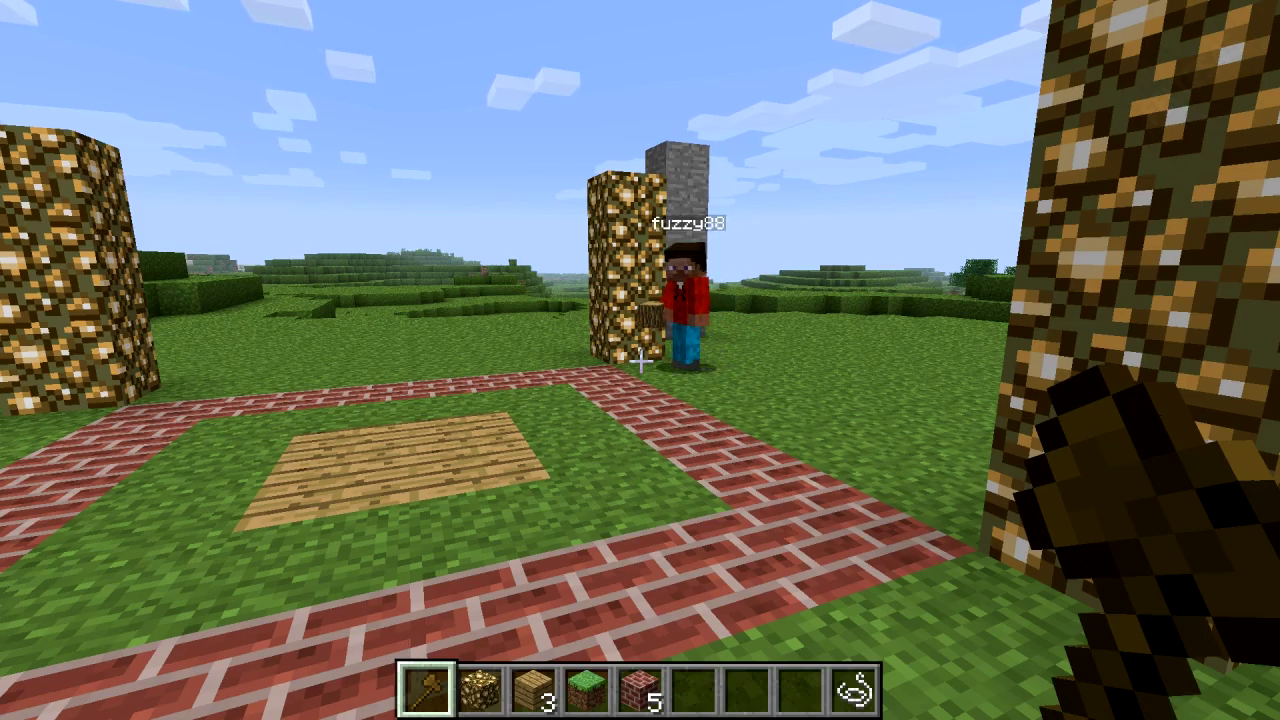
key(d)
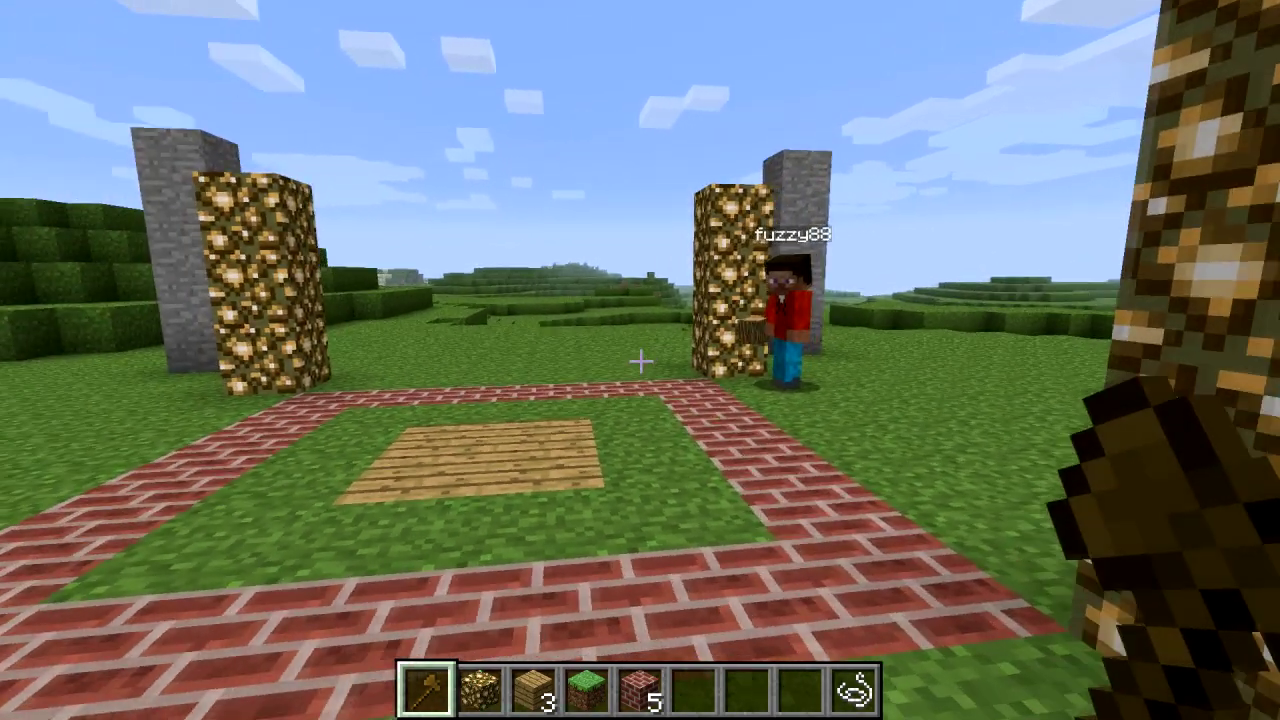
key(t)
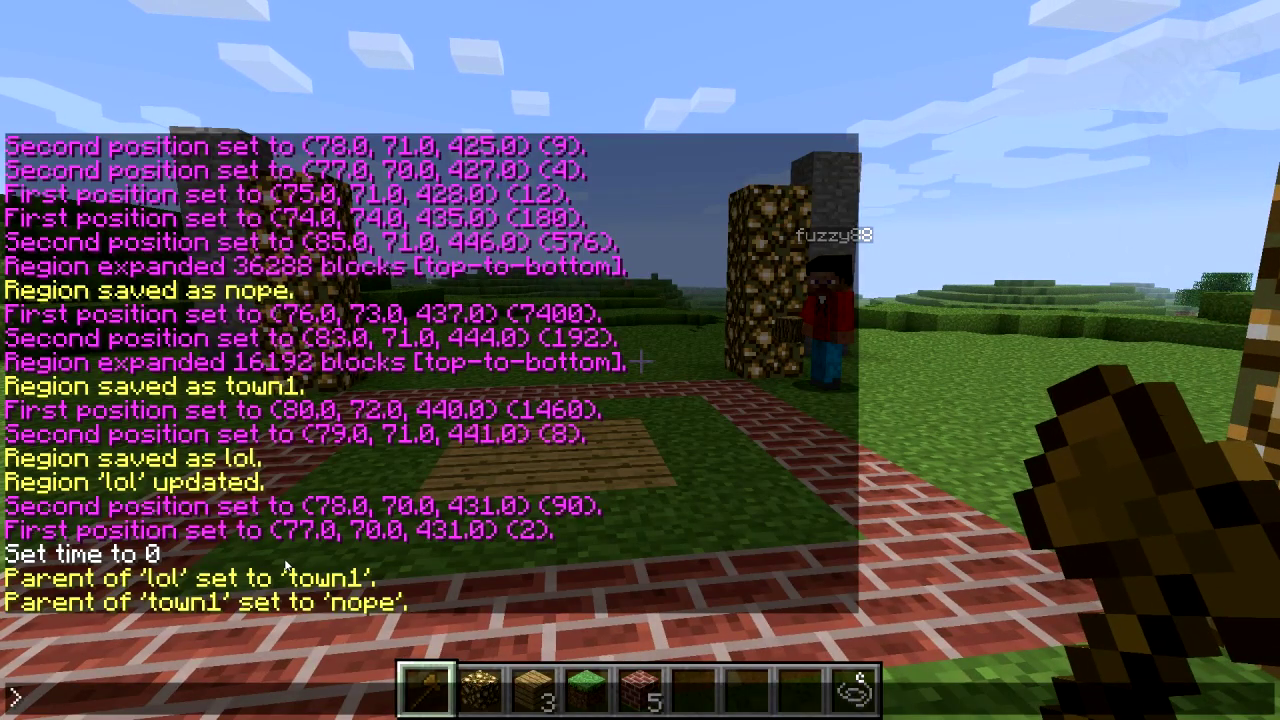